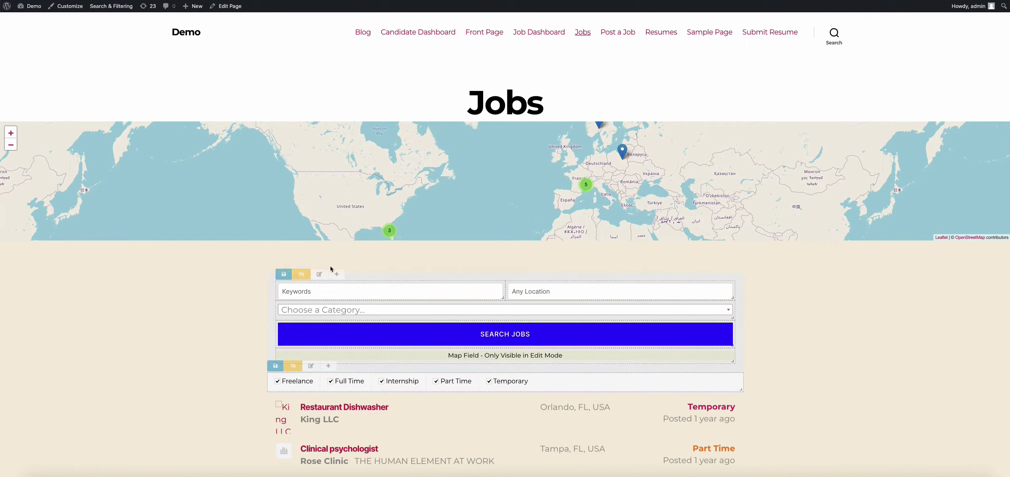
Examine the mobile breakpoint widths in the Top Default Search section's settings, from lg down to xxs
click(317, 271)
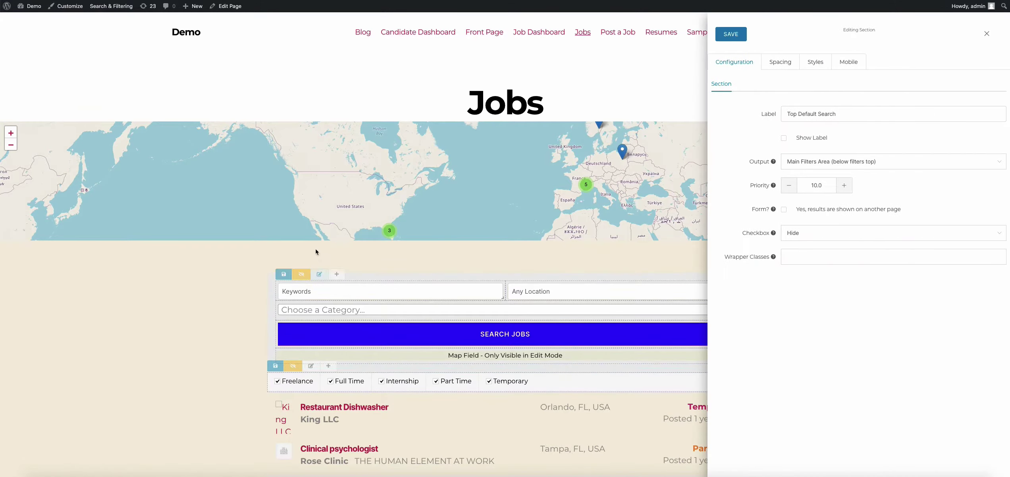
click(849, 61)
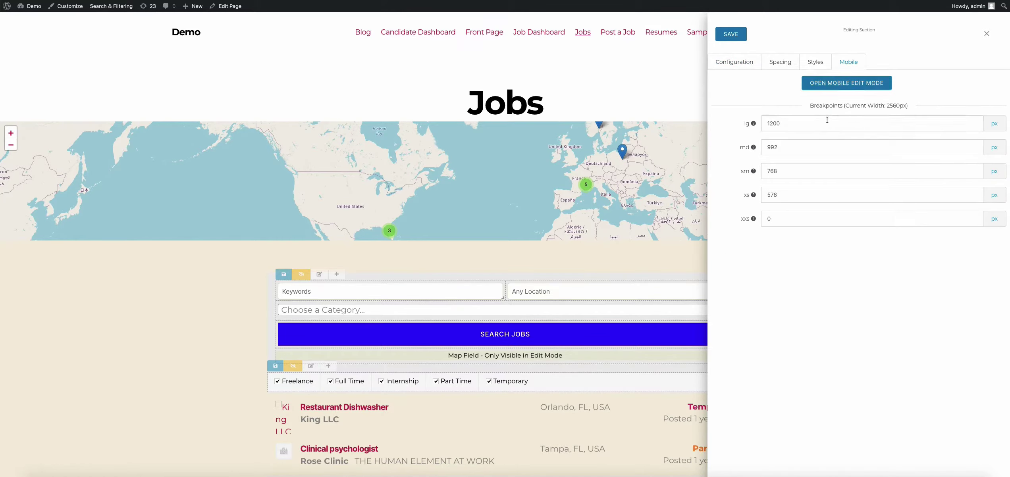
click(811, 124)
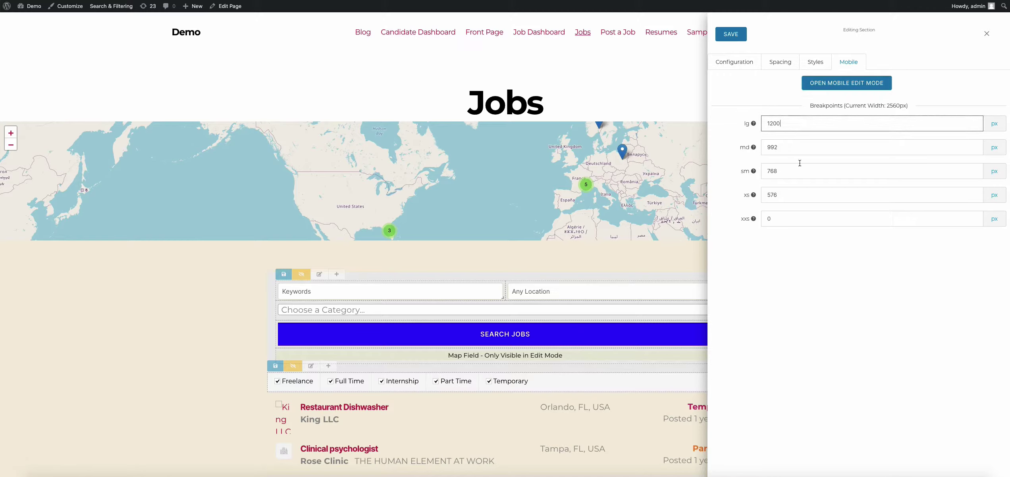
click(797, 219)
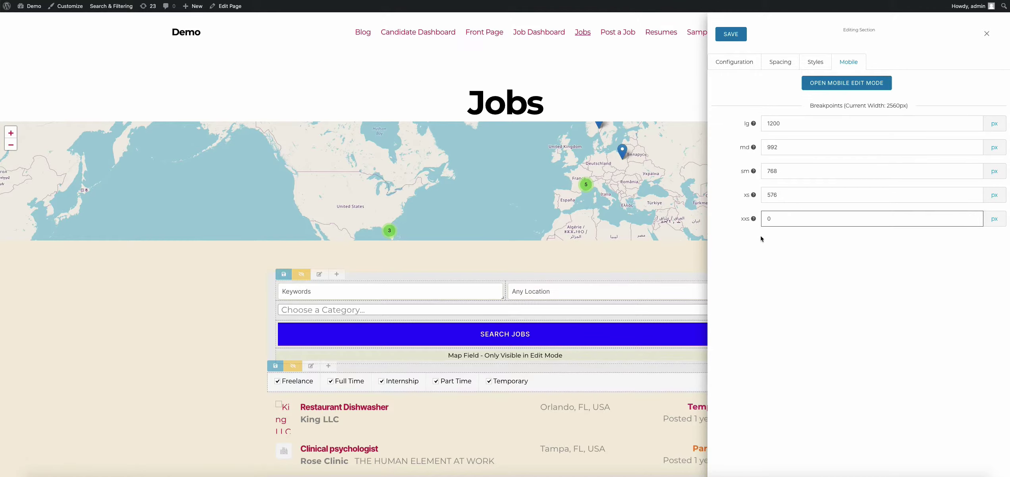
click(801, 244)
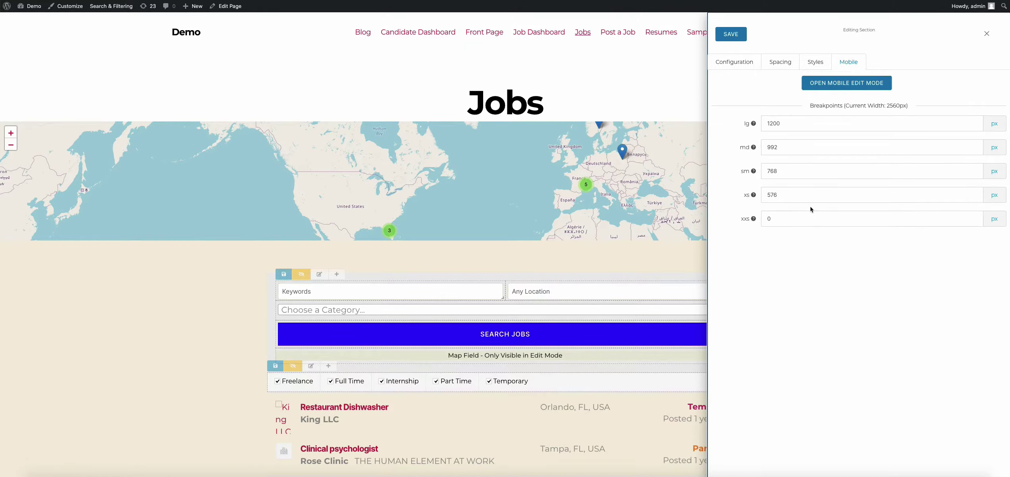
click(779, 220)
double_click(744, 219)
click(748, 198)
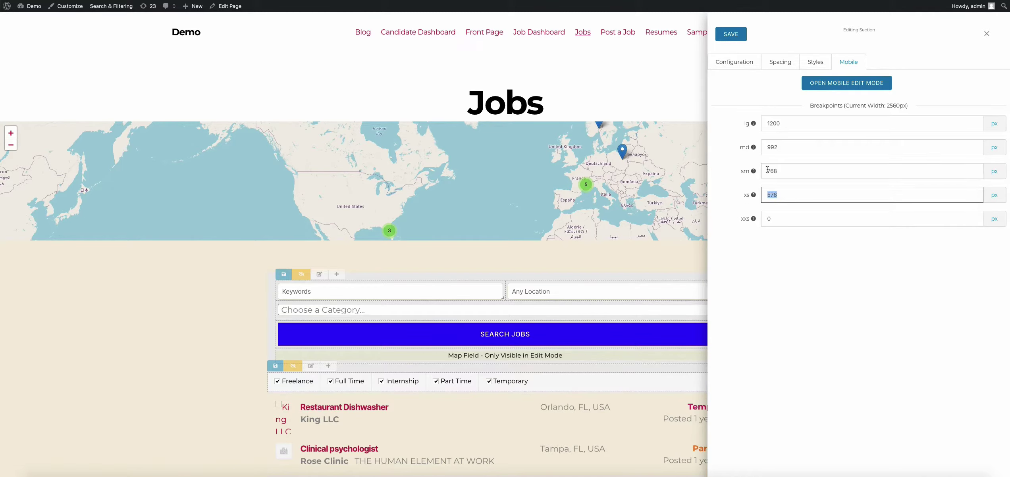
drag(767, 171, 778, 172)
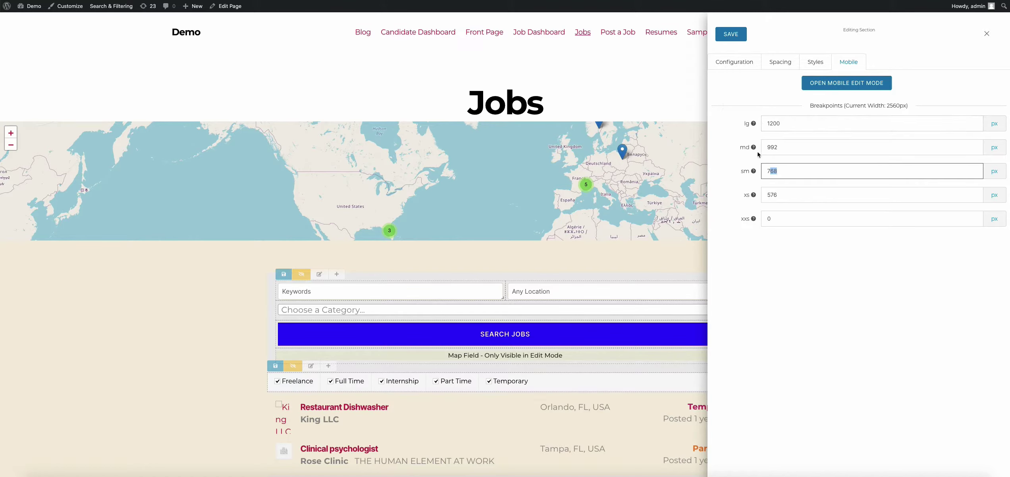
click(989, 35)
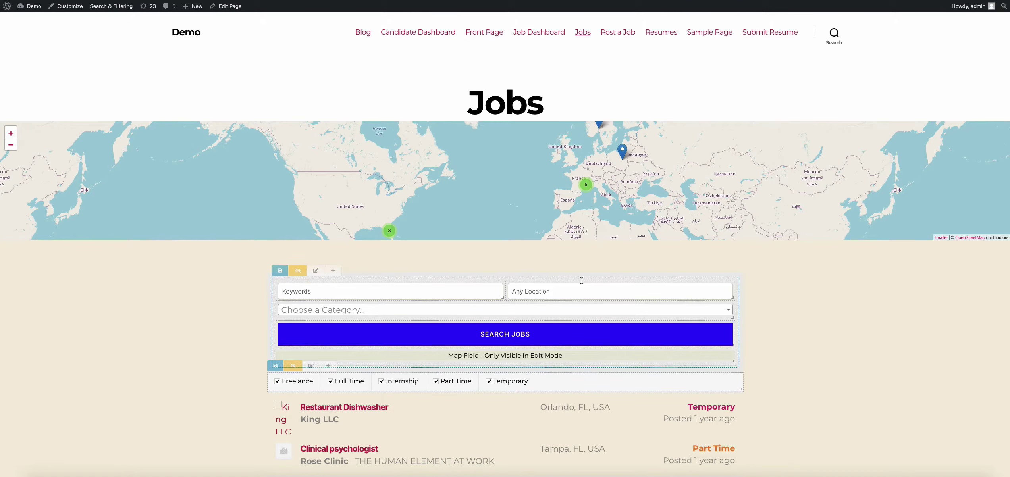
Open Mobile Edit Mode from the top search section's mobile settings and dismiss the welcome notice
scroll(235, 268, down, 3)
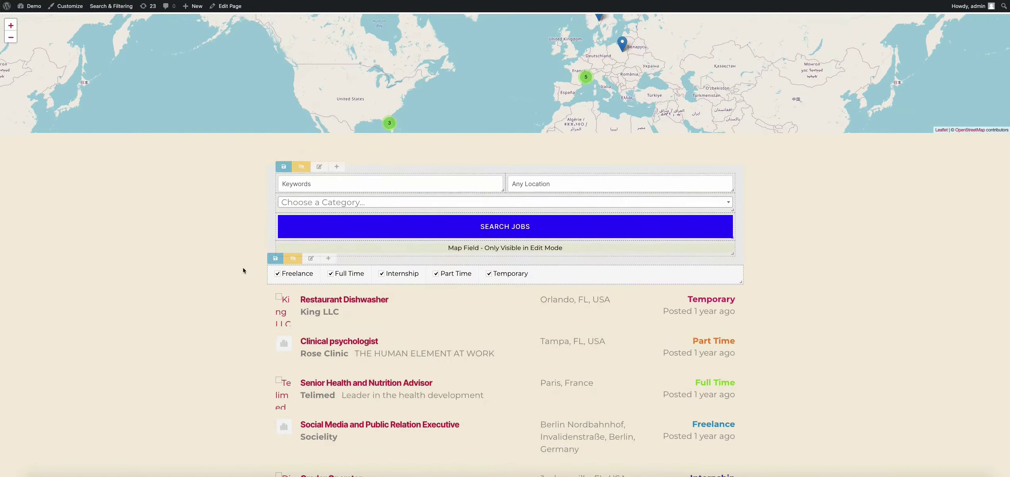
scroll(756, 254, up, 3)
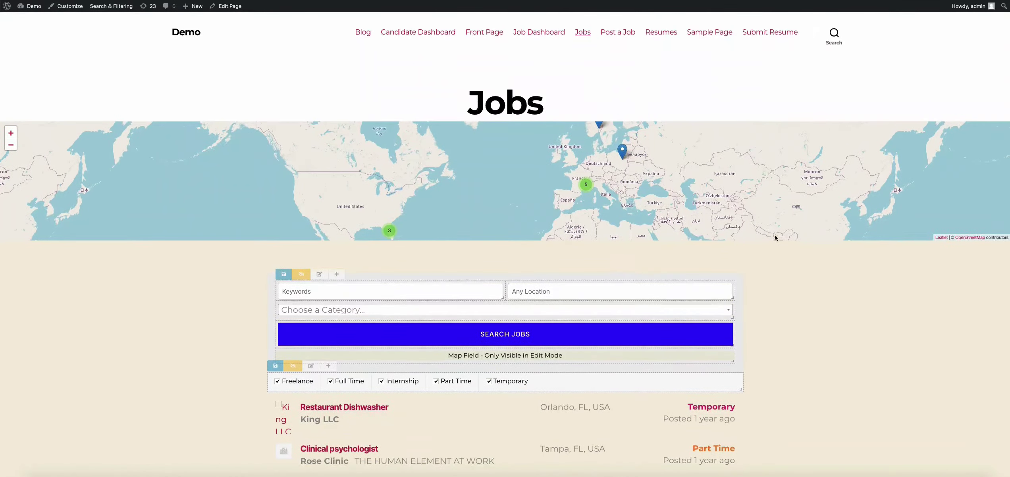
click(318, 273)
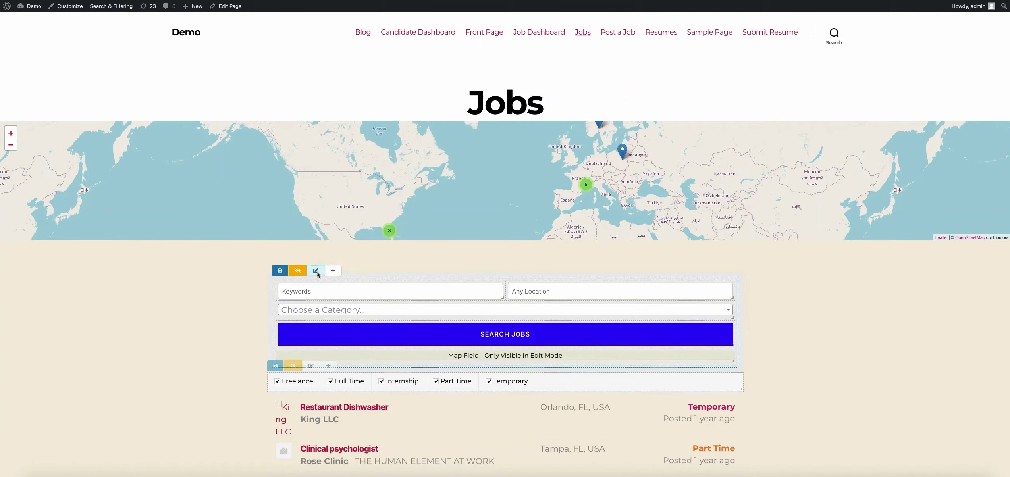
click(852, 66)
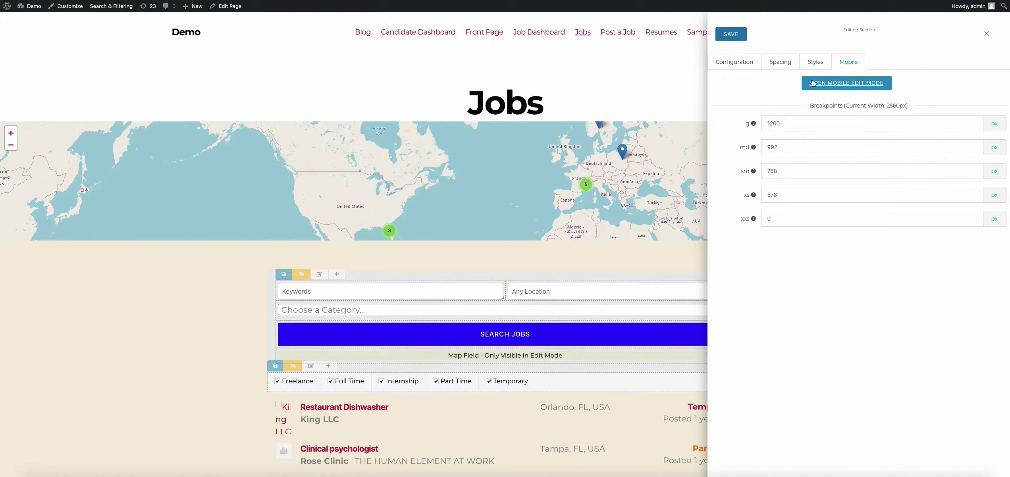
click(848, 84)
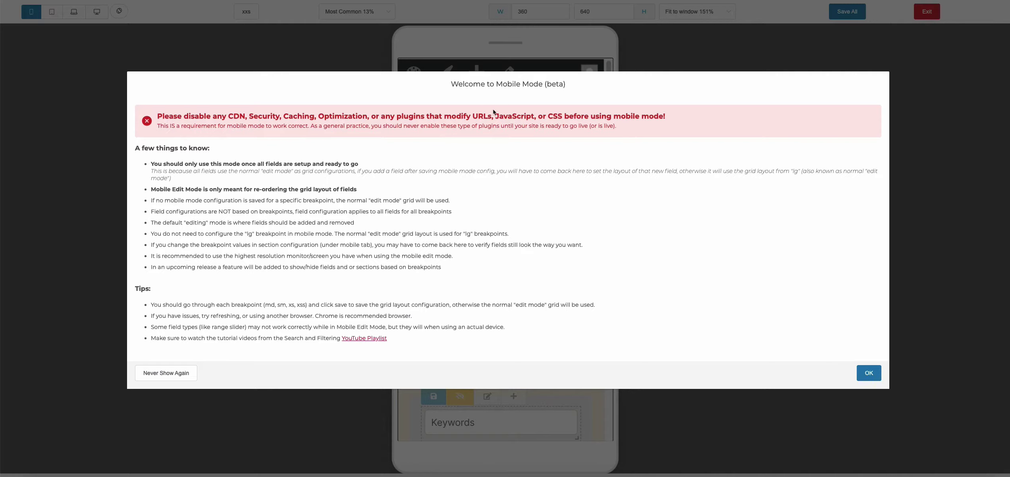
drag(157, 114, 671, 128)
click(626, 127)
click(869, 371)
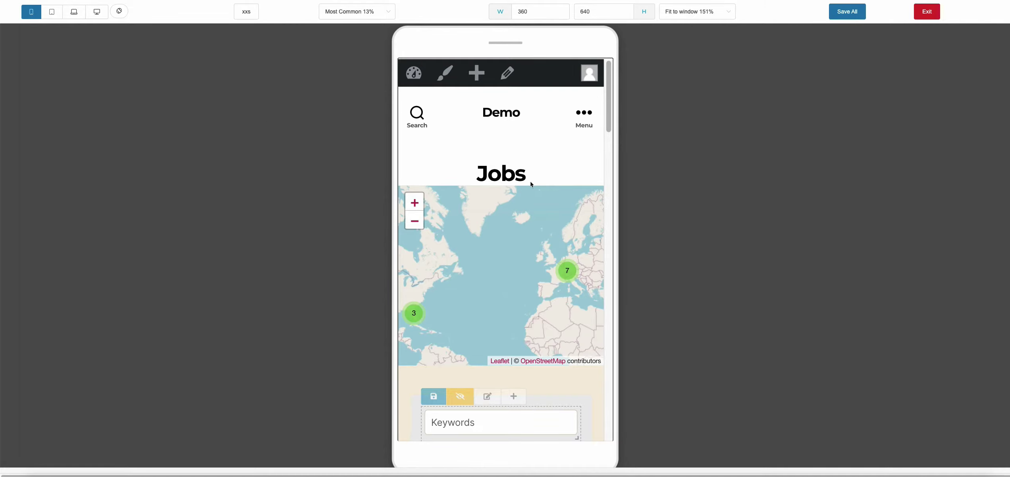
Review the search form in the phone preview and the available mobile, tablet and desktop device size presets
scroll(540, 137, down, 4)
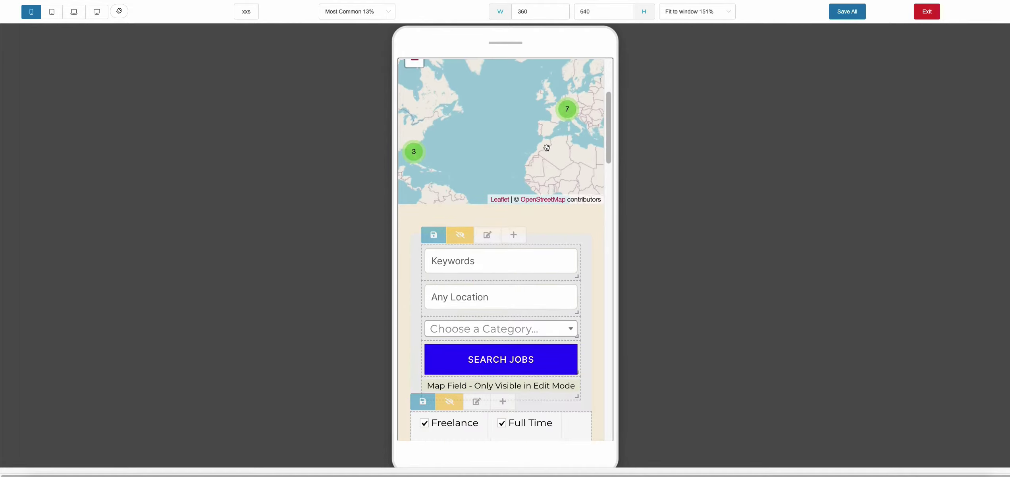
scroll(575, 218, down, 1)
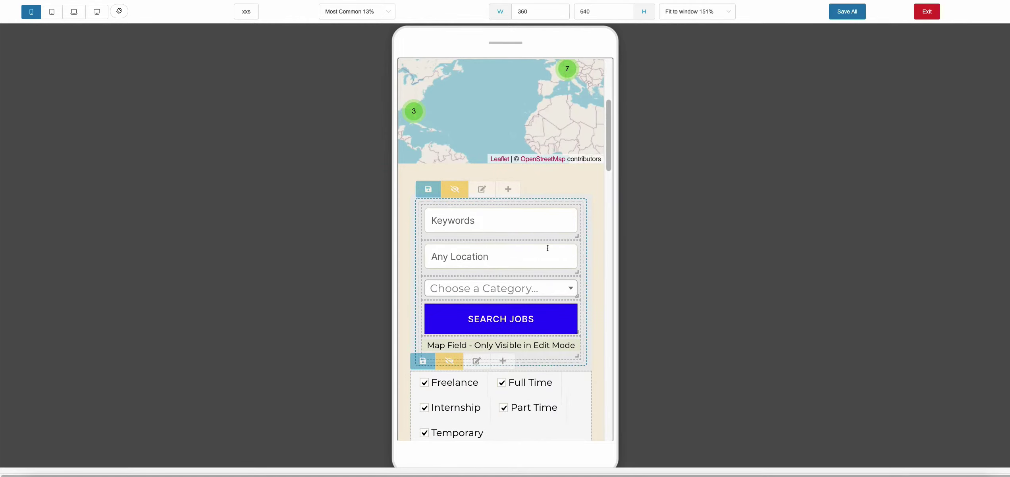
scroll(591, 251, up, 5)
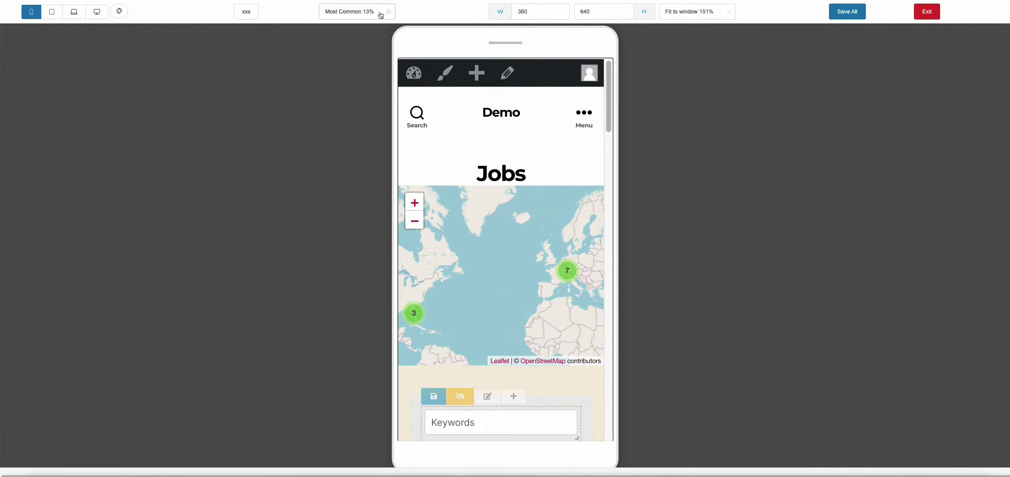
click(357, 14)
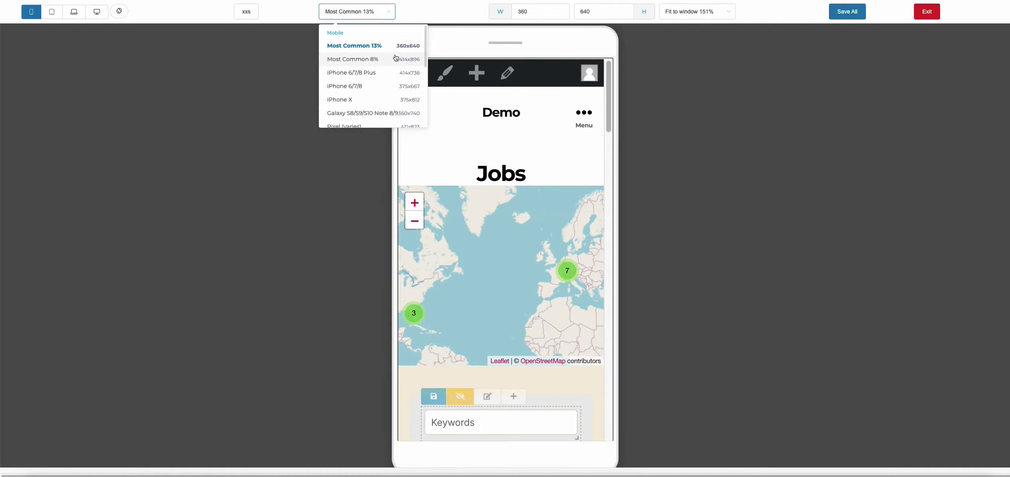
scroll(396, 58, down, 1)
scroll(396, 58, down, 5)
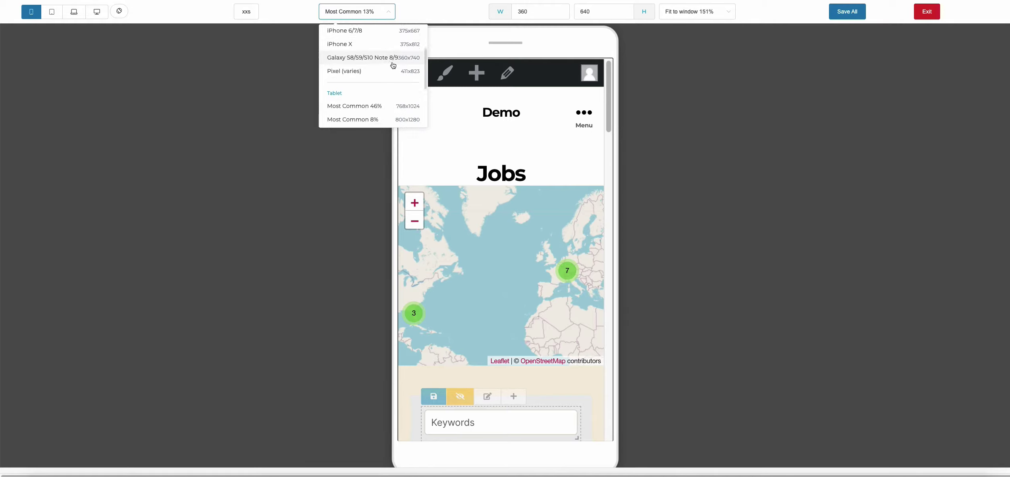
scroll(391, 67, up, 5)
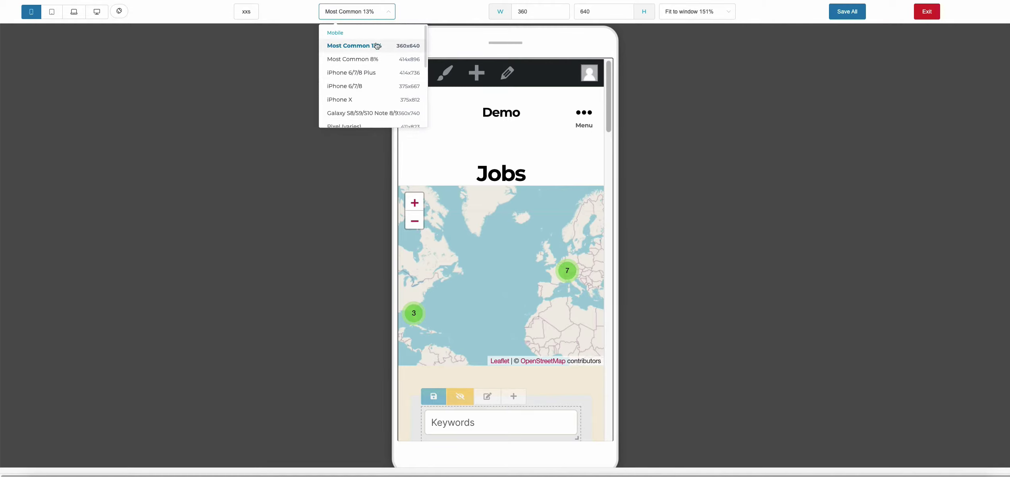
scroll(381, 66, down, 2)
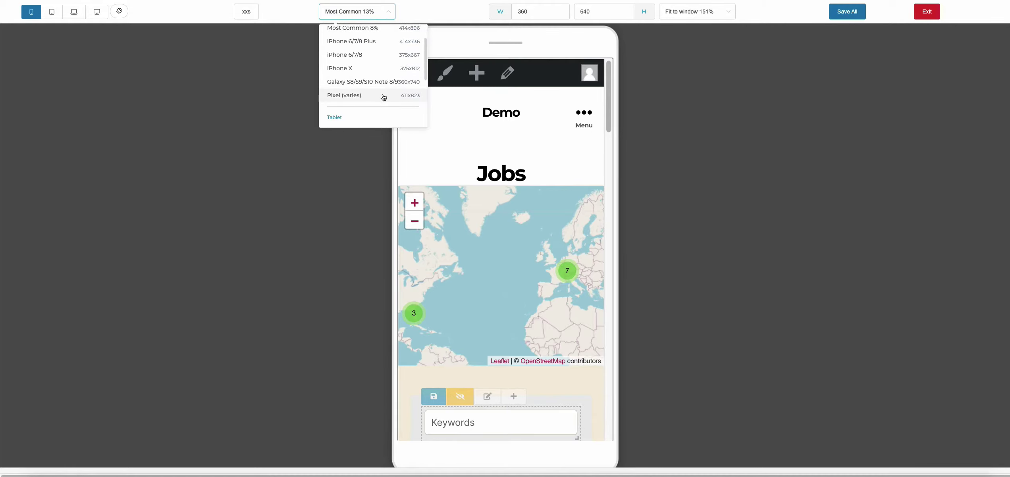
scroll(383, 97, down, 2)
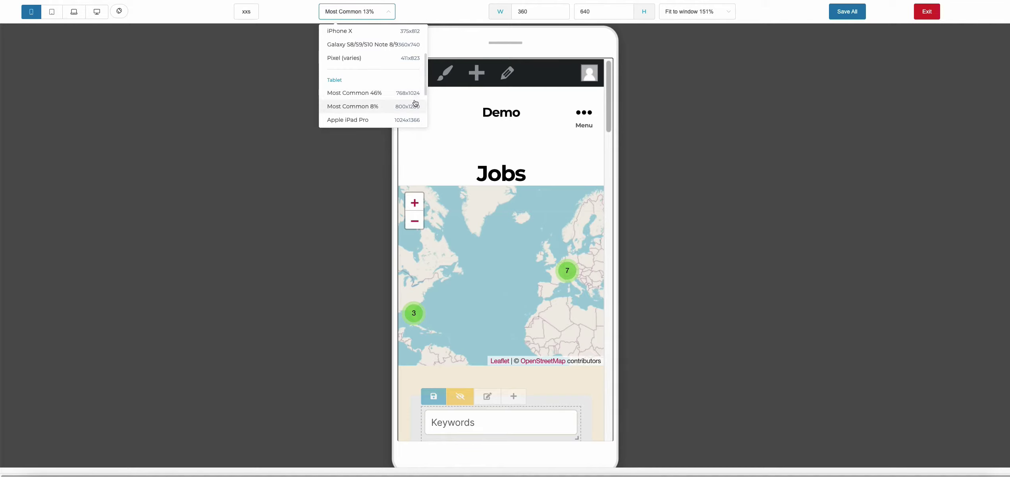
scroll(405, 93, down, 2)
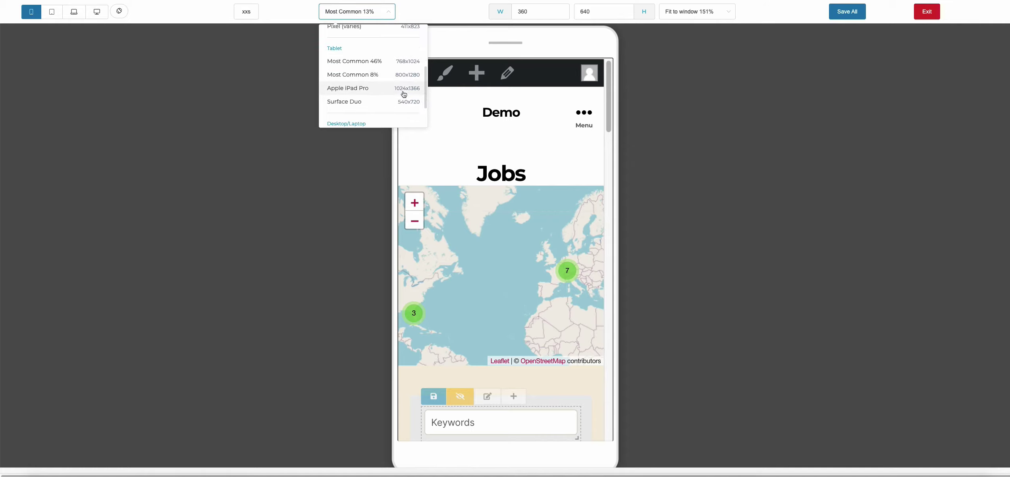
scroll(402, 74, down, 2)
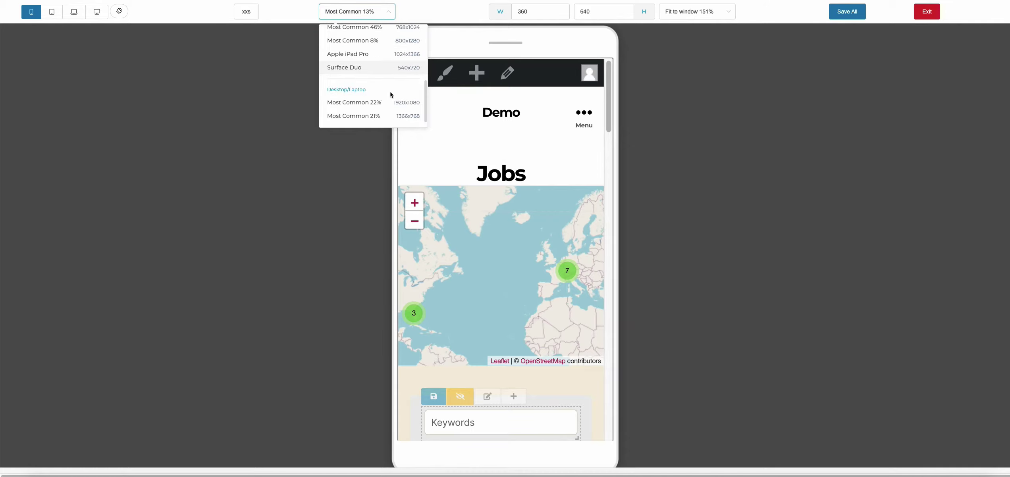
scroll(391, 97, up, 5)
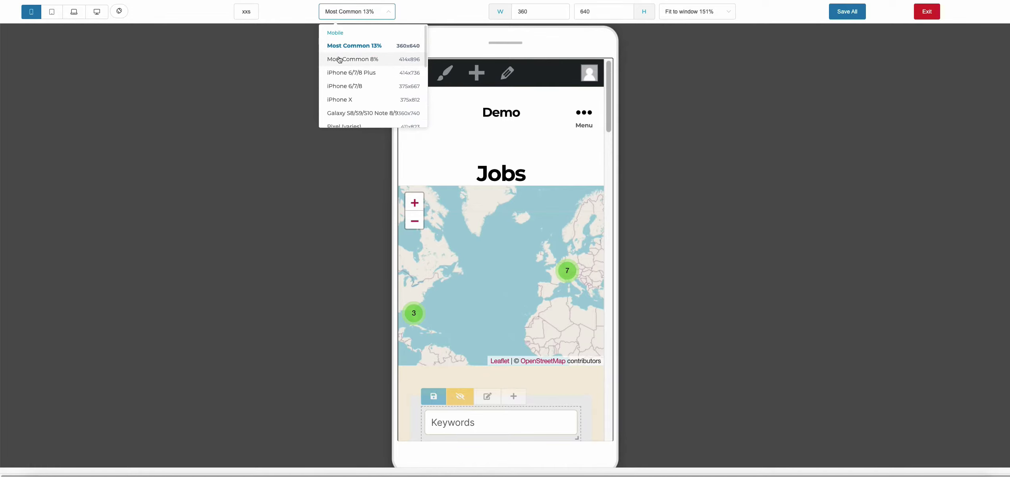
click(277, 43)
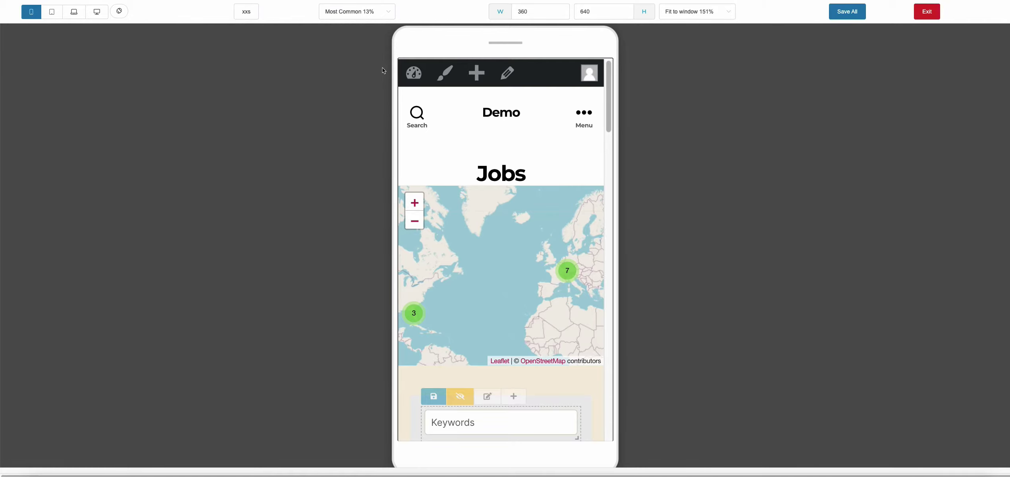
click(355, 21)
click(304, 204)
Move the category field above the Keywords field in the search form's xxs phone layout
scroll(464, 157, down, 3)
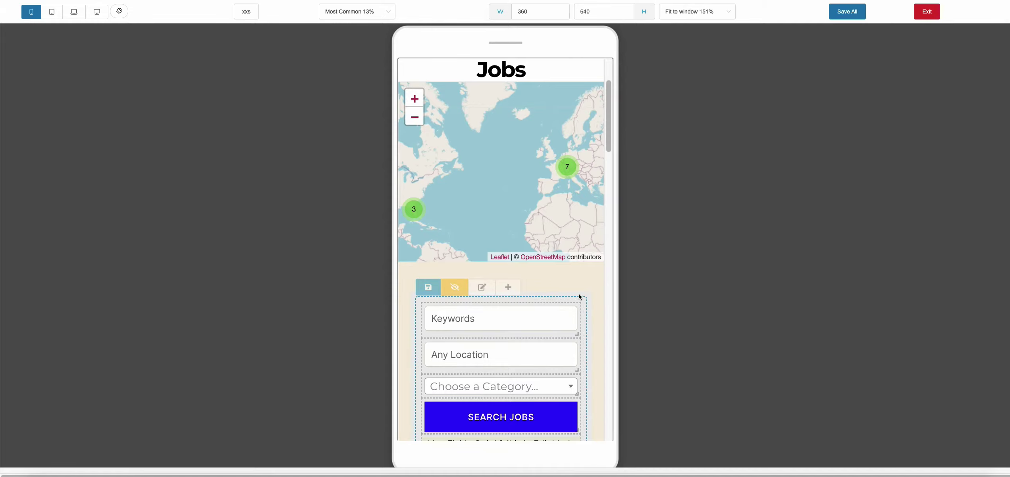
scroll(589, 278, down, 1)
scroll(587, 286, up, 5)
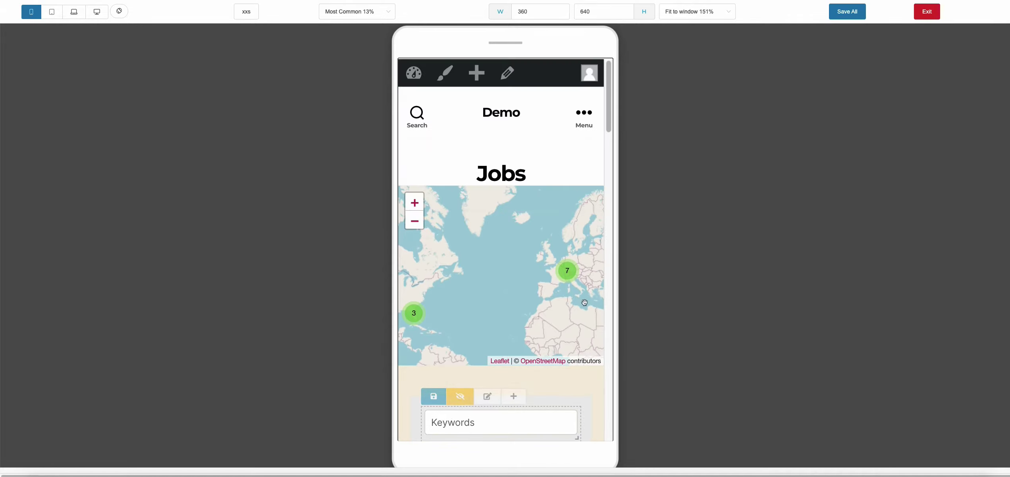
scroll(585, 302, down, 5)
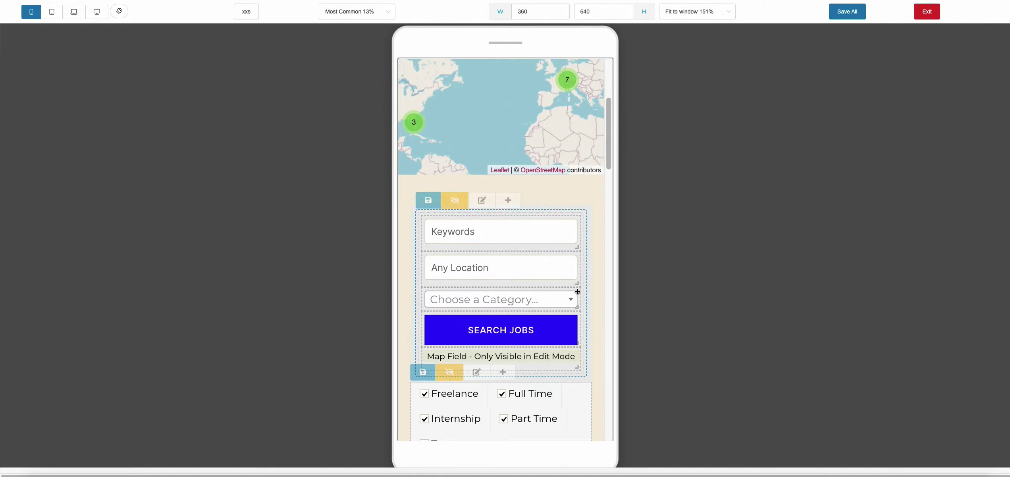
drag(578, 292, 551, 215)
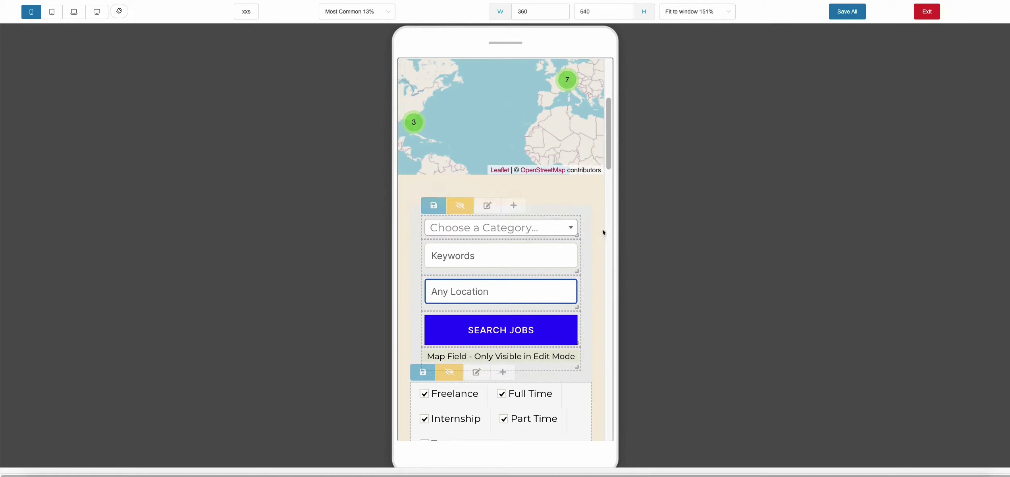
Save all sections of the mobile layout and dismiss the success notifications
scroll(599, 206, up, 5)
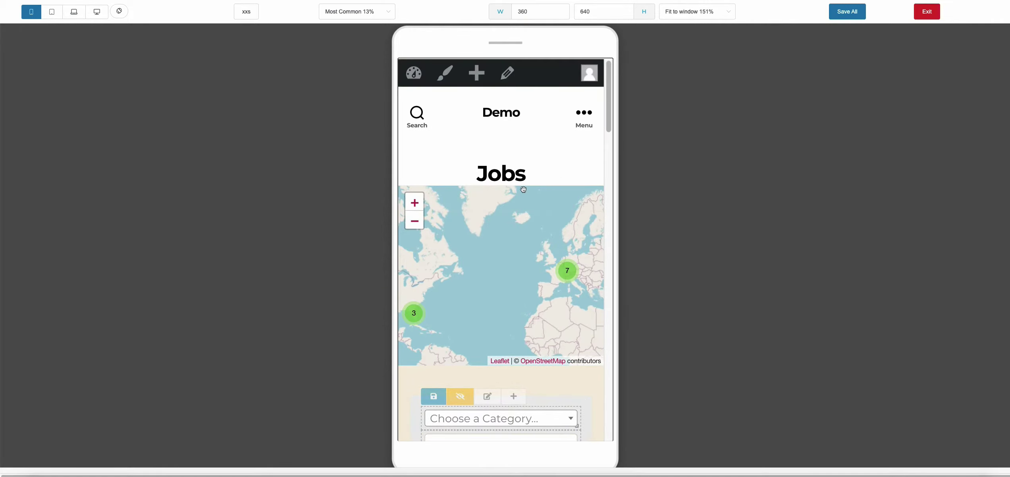
scroll(524, 190, down, 5)
scroll(497, 218, up, 3)
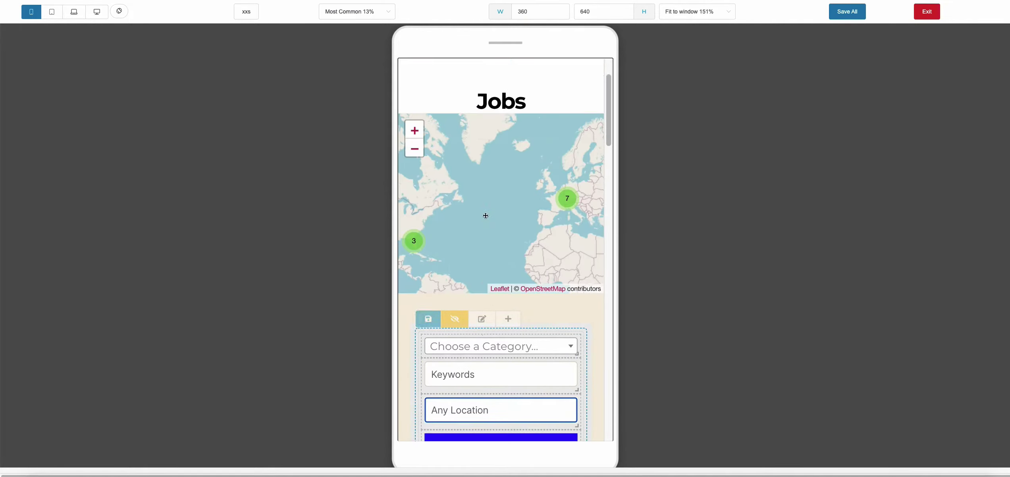
scroll(485, 216, up, 2)
click(848, 12)
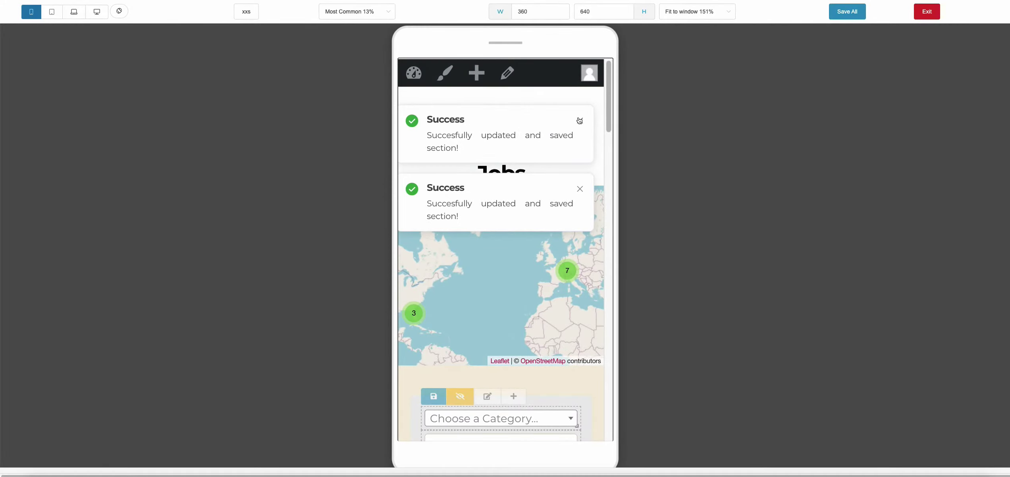
click(580, 121)
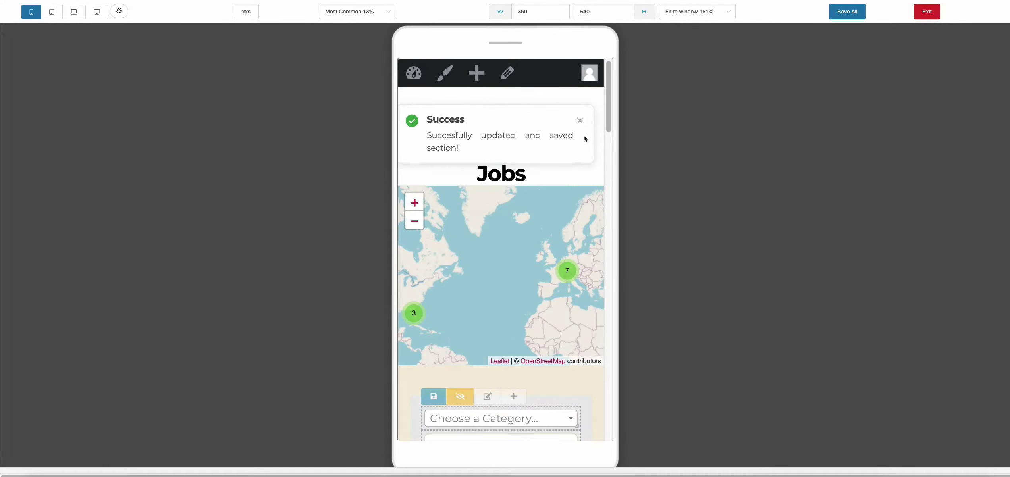
click(580, 121)
scroll(566, 169, down, 2)
scroll(566, 169, down, 2)
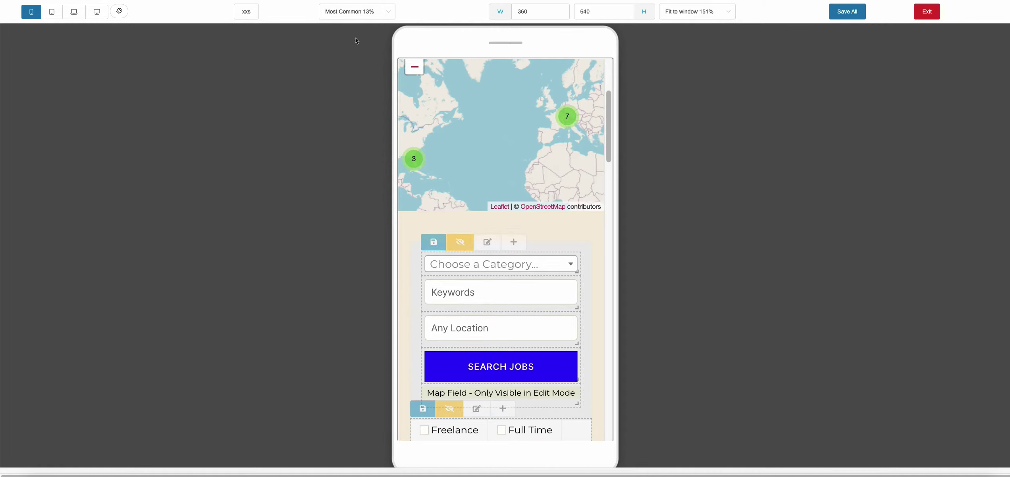
Preview the search form at the 1920x1080 desktop preset in desktop and laptop frames, and return to the 360x640 mobile preset
click(381, 15)
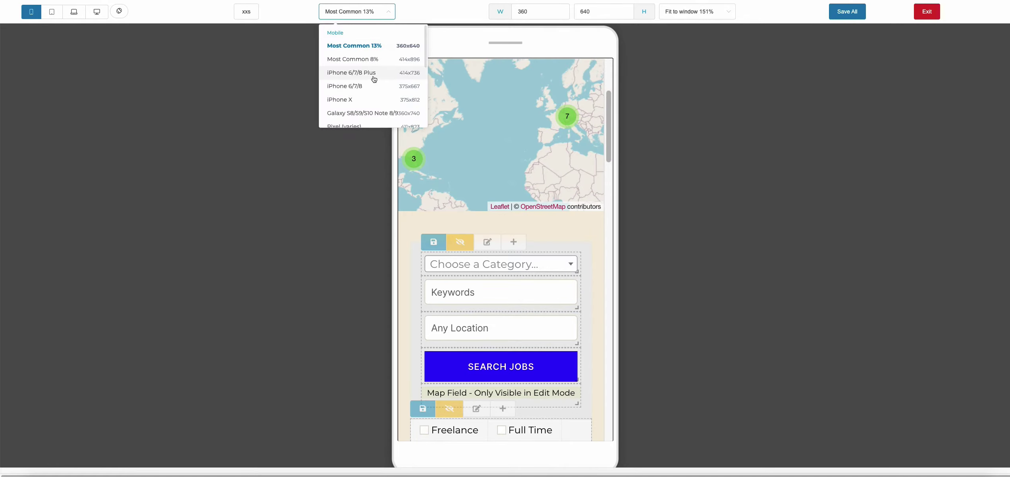
scroll(381, 76, down, 3)
scroll(381, 76, down, 3)
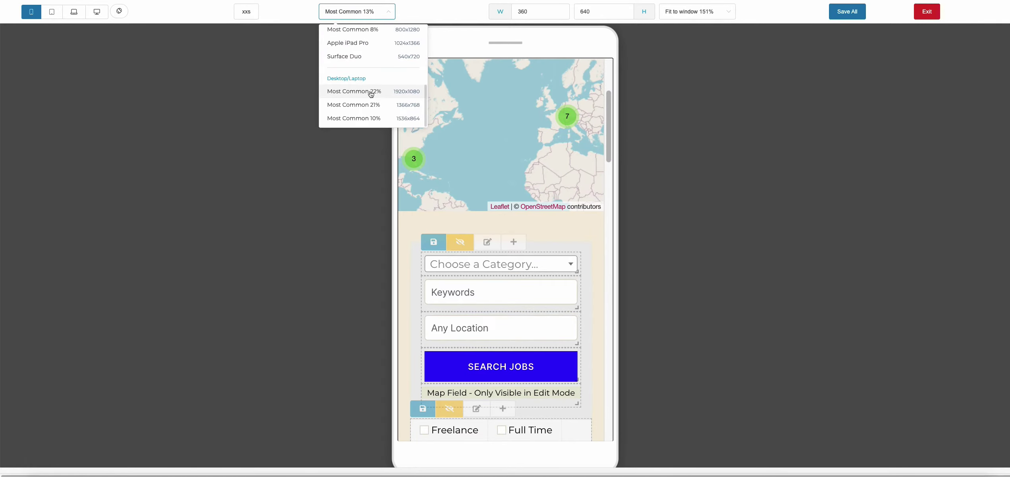
click(374, 91)
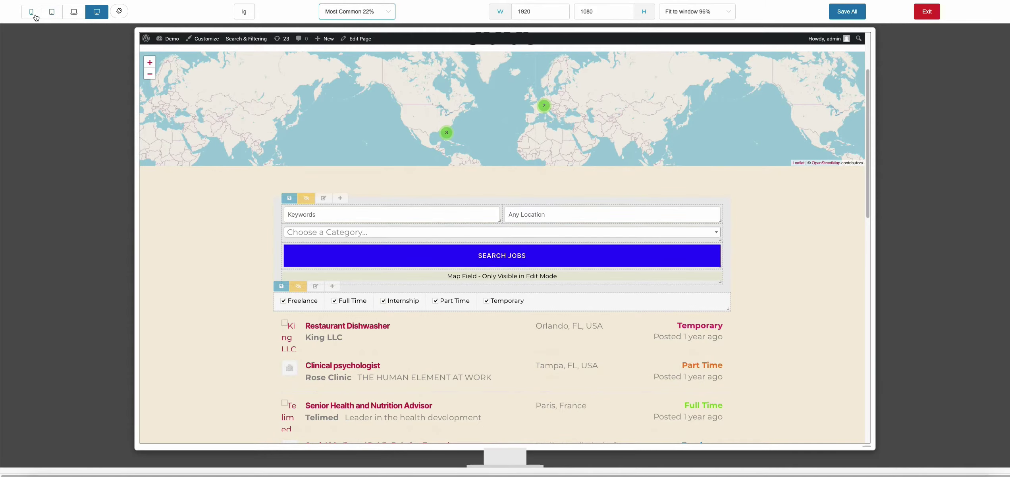
click(74, 16)
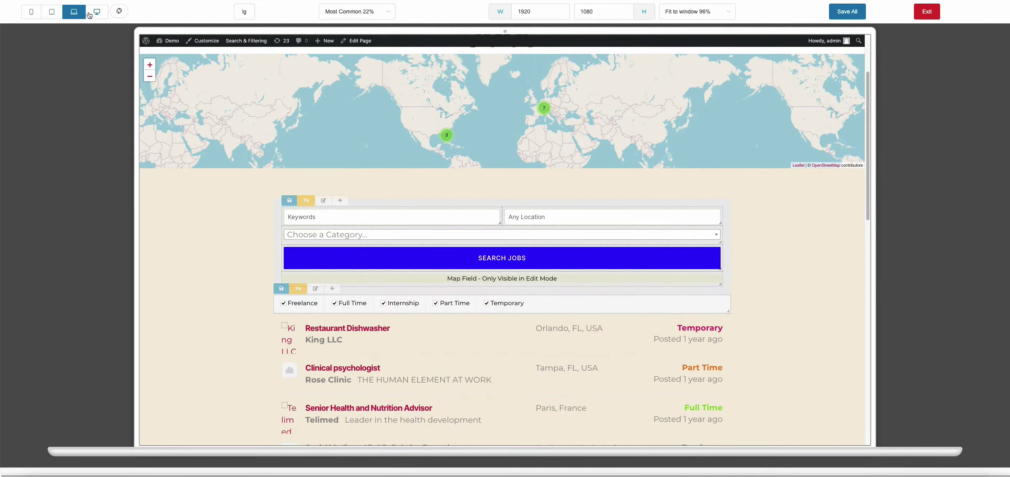
click(344, 9)
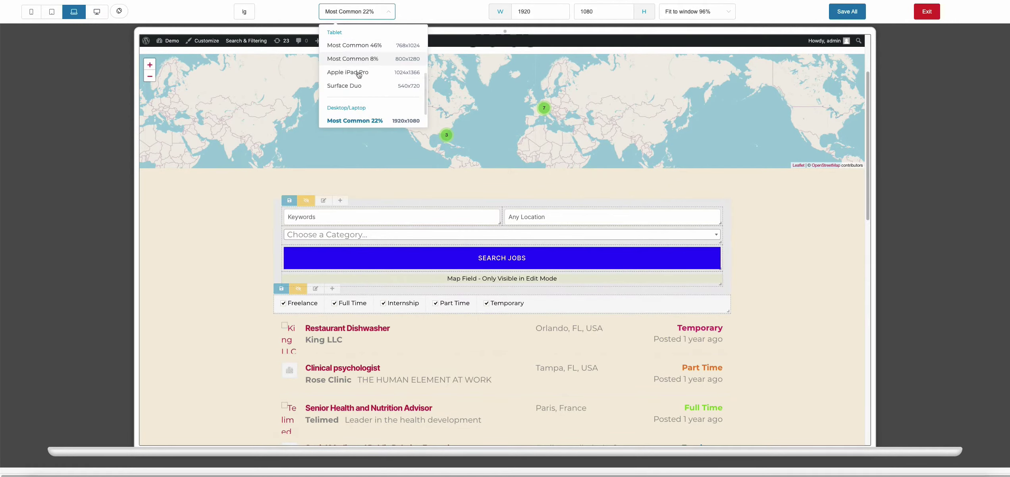
click(380, 46)
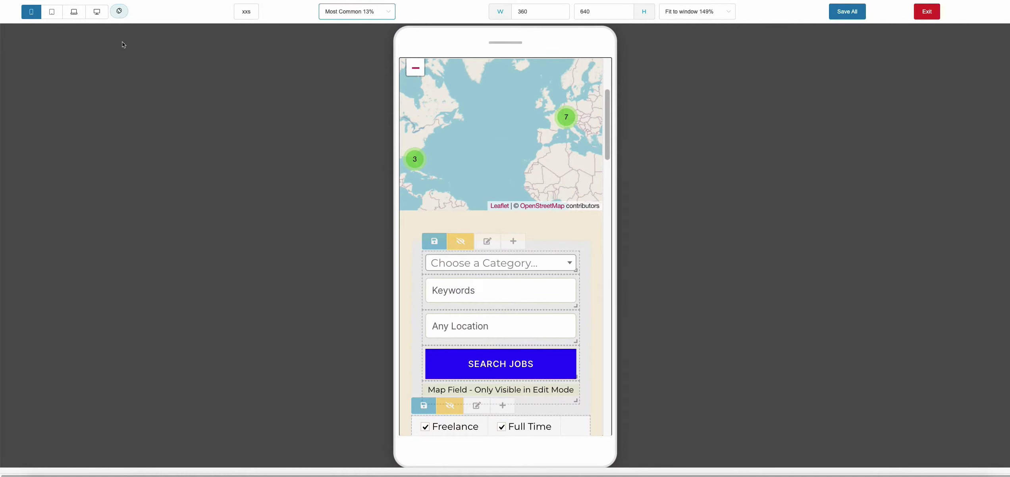
Rotate the phone preview to landscape to review the search form's xs layout, and return it to portrait
click(121, 15)
click(121, 14)
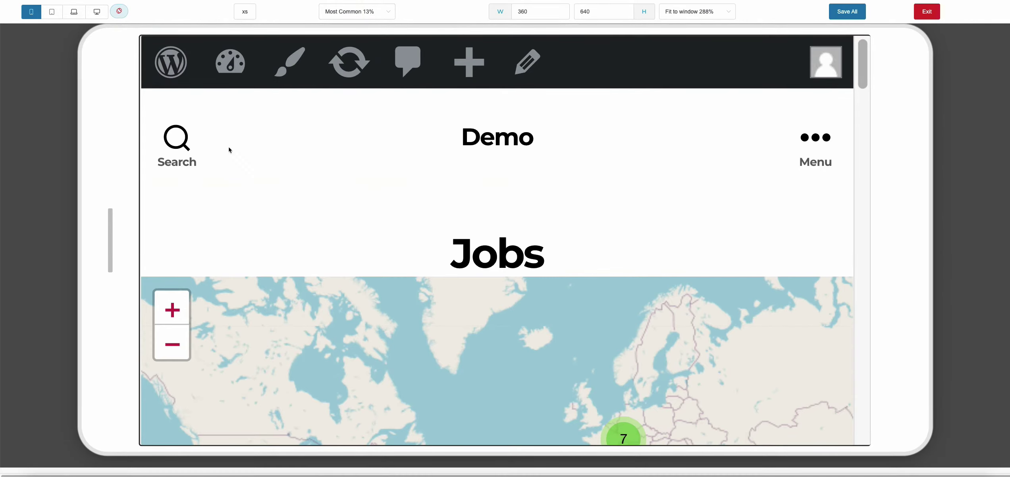
scroll(436, 168, down, 10)
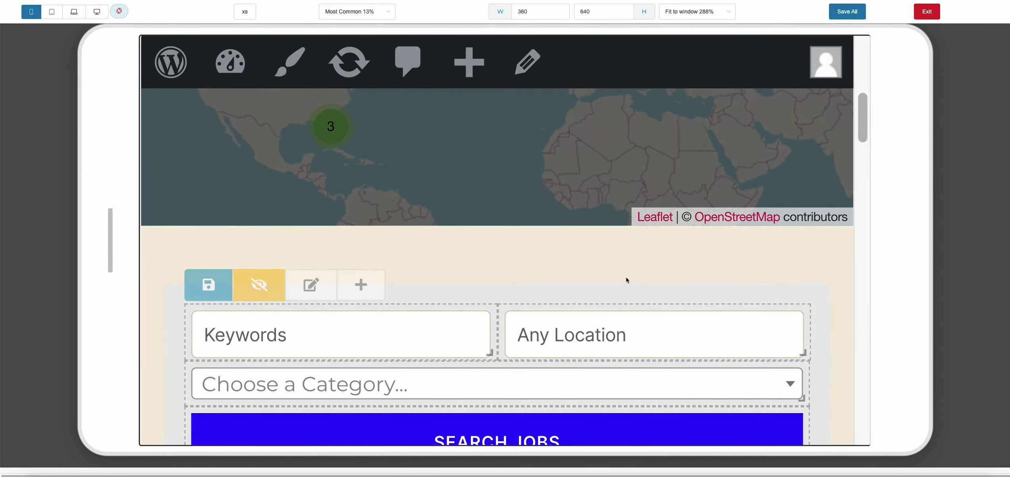
scroll(624, 266, down, 2)
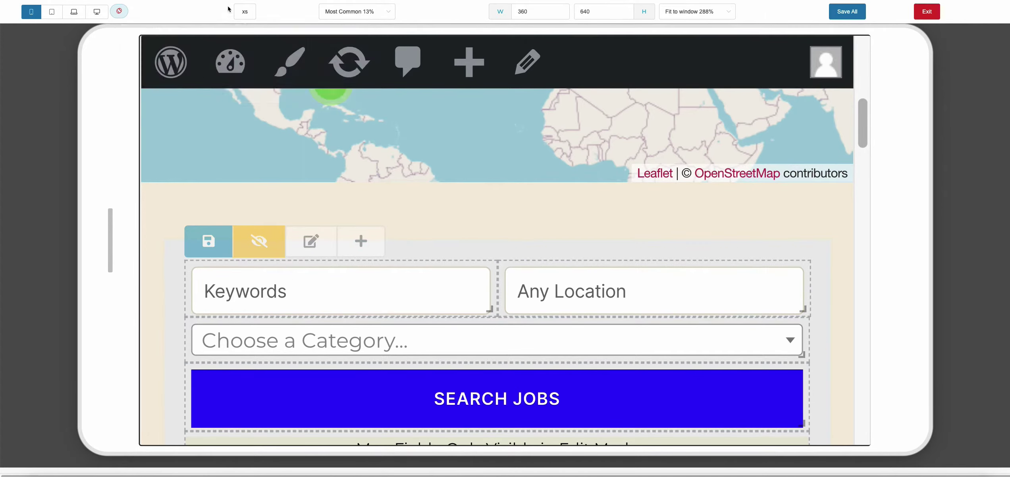
mouse_move(247, 11)
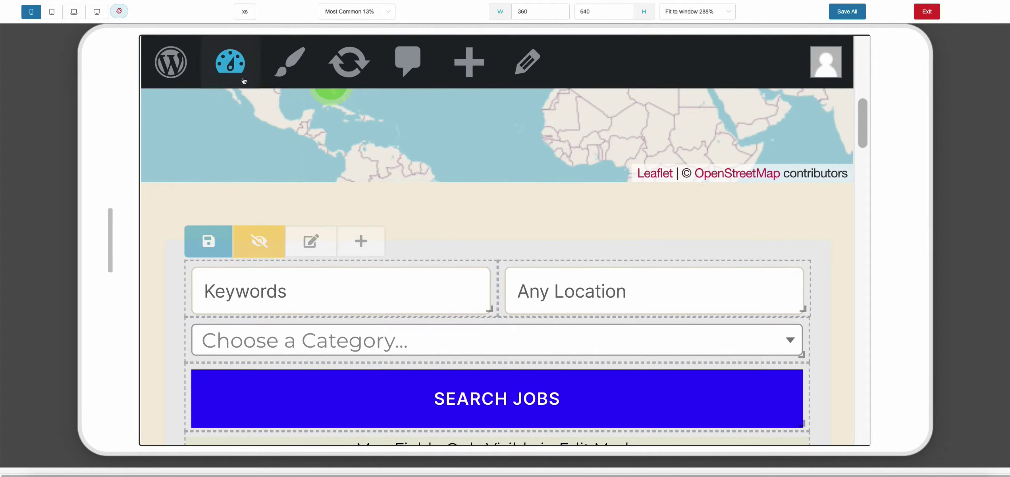
click(124, 11)
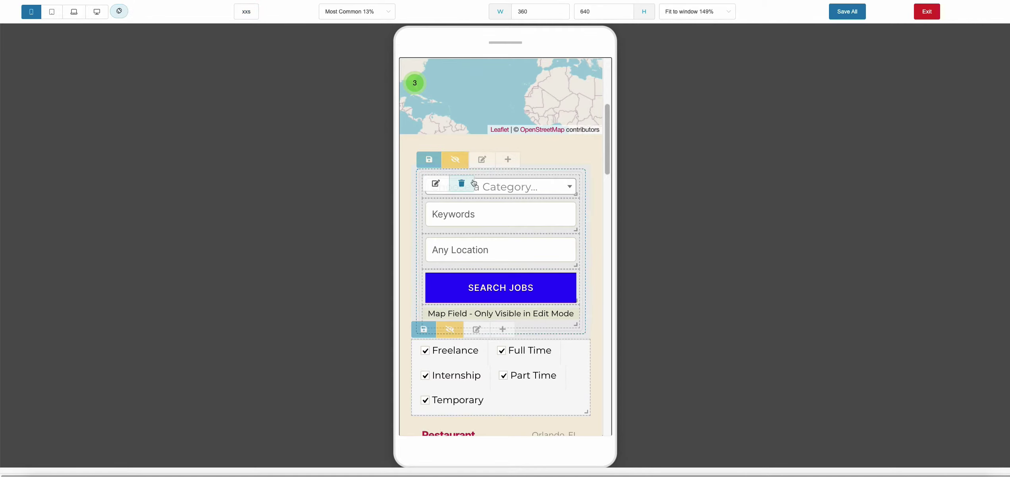
In the 768x1024 tablet preset, widen the Keywords and Any Location fields to full width so they stack on separate rows
click(381, 12)
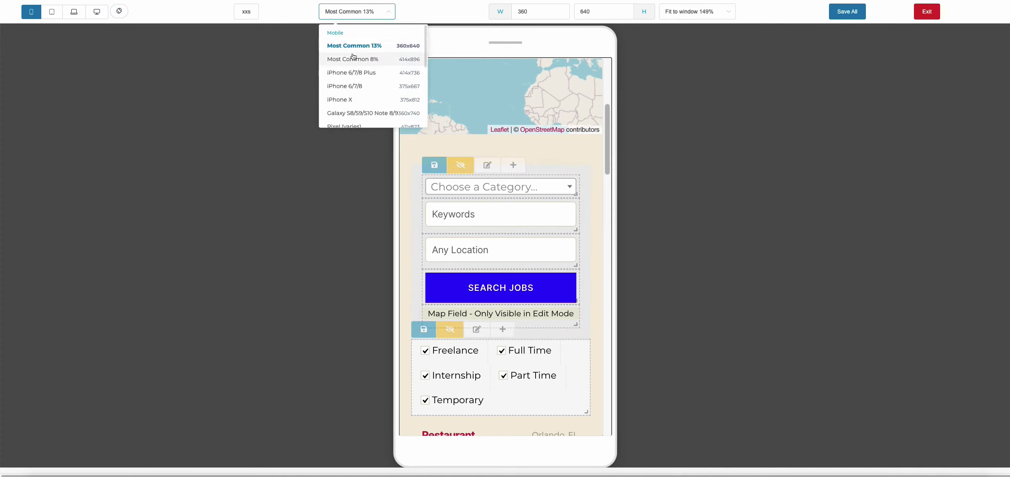
scroll(391, 64, down, 1)
scroll(391, 64, down, 3)
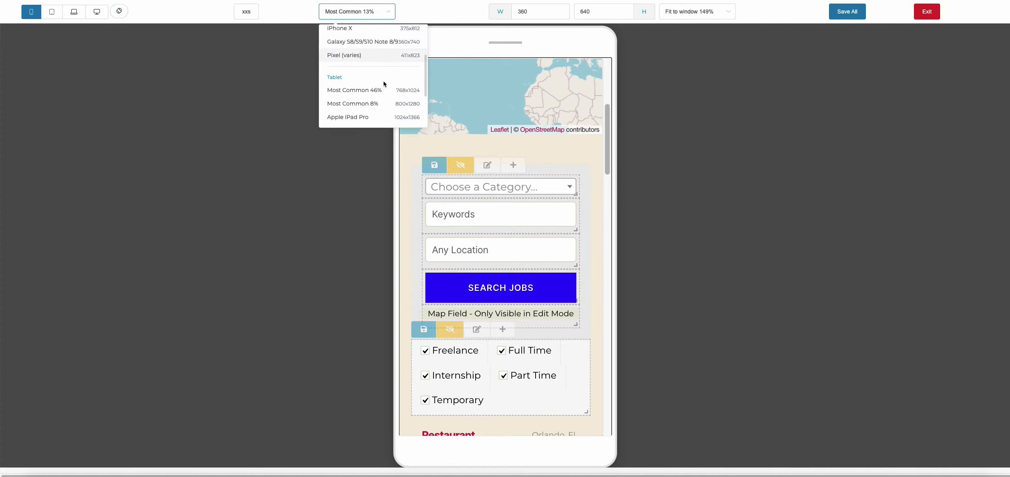
click(378, 90)
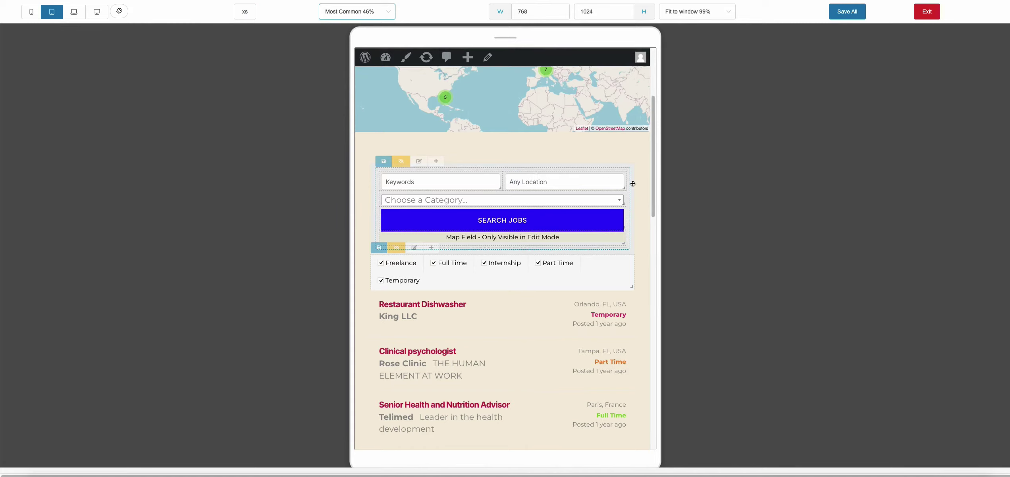
drag(622, 176, 622, 210)
drag(500, 188, 624, 191)
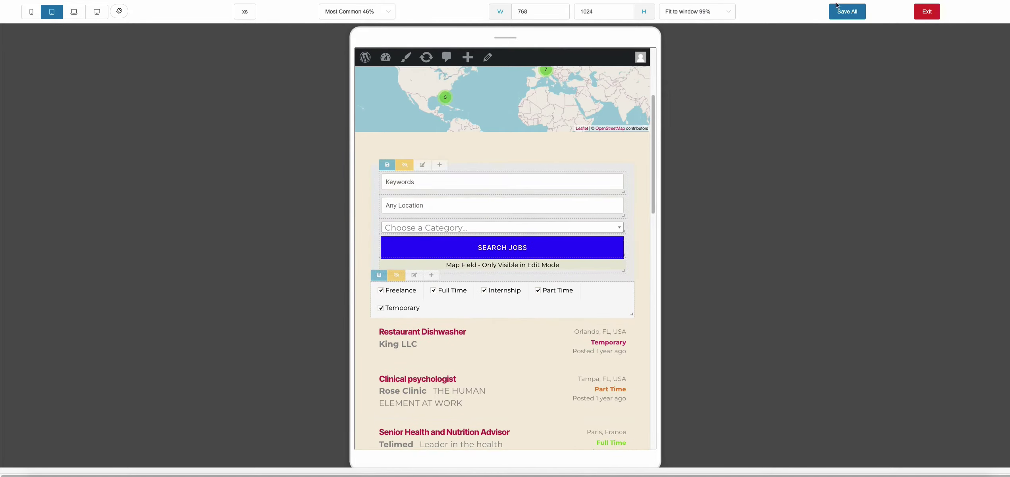
Save all sections of the xs tablet layout and dismiss both success notifications
click(846, 11)
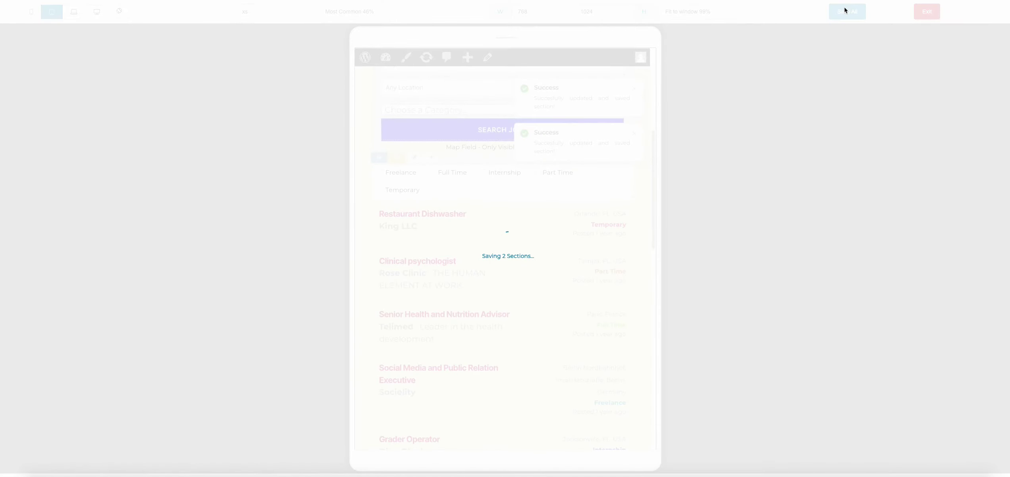
scroll(608, 129, up, 3)
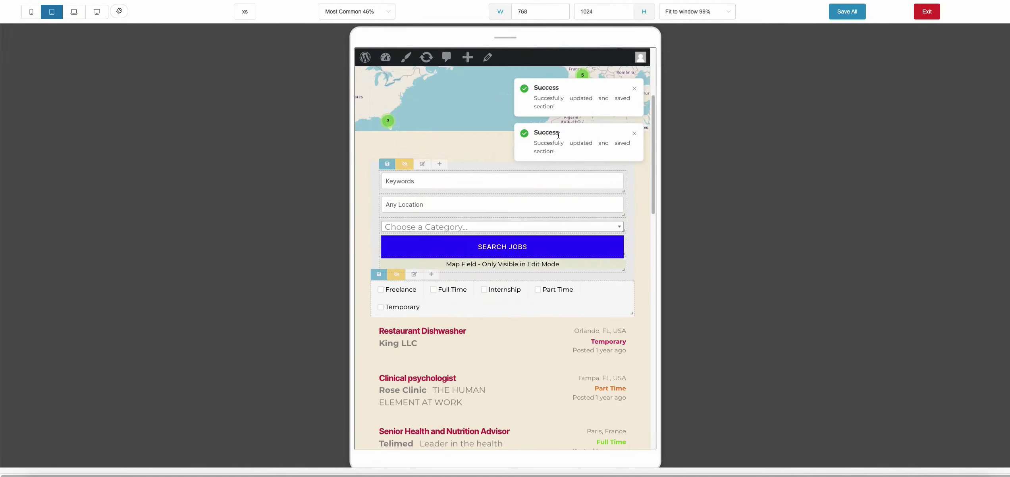
click(633, 135)
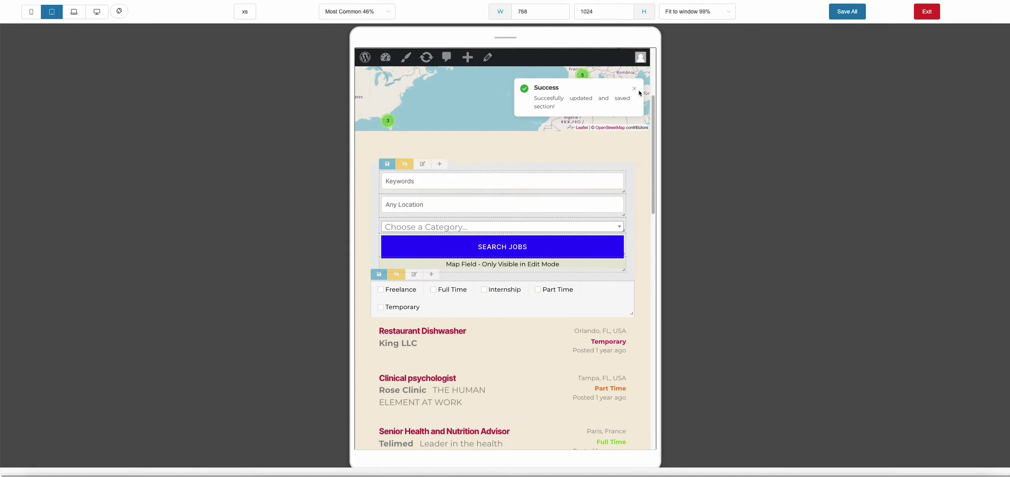
click(636, 90)
scroll(636, 90, up, 3)
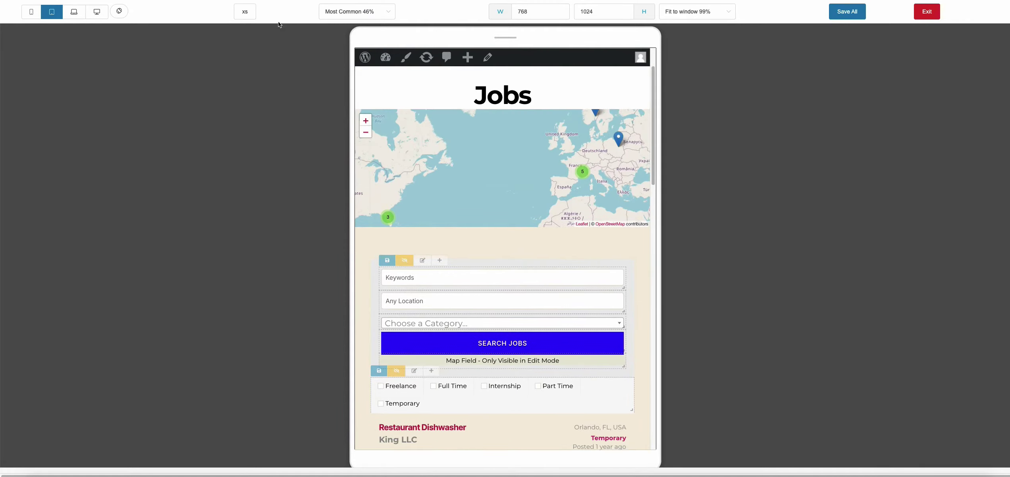
Switch the preview back to the 360x640 portrait phone and review the search form's xxs field order
click(249, 17)
click(390, 13)
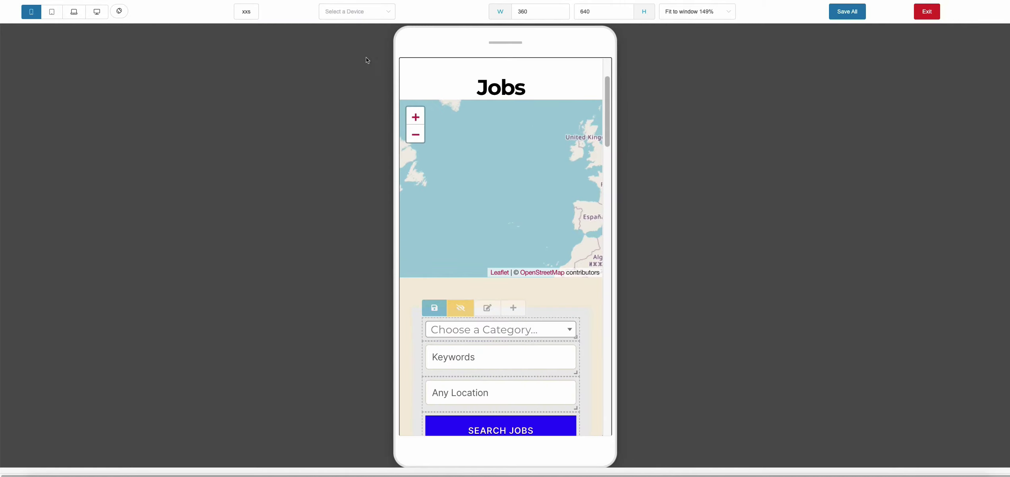
scroll(562, 311, down, 5)
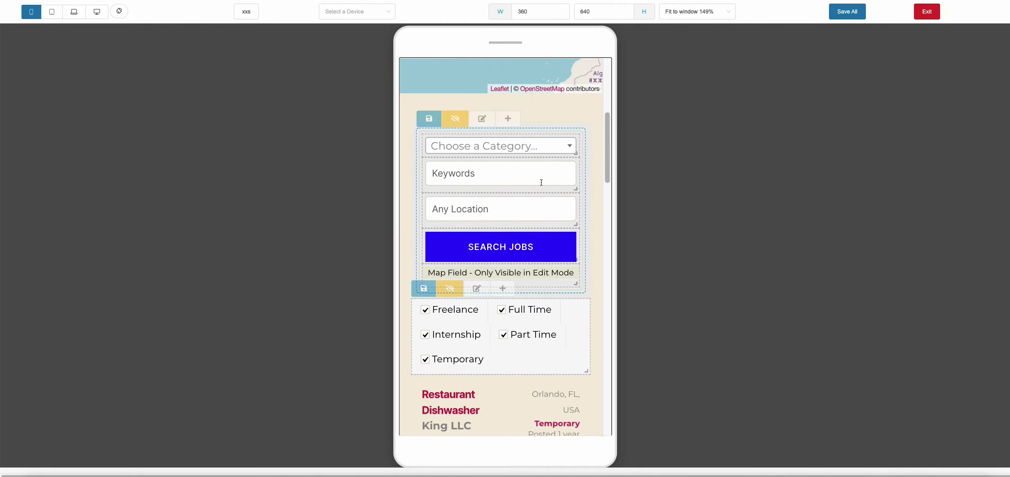
Rotate the phone preview to landscape and examine the section breakpoints and the stacked fields of the search form
click(119, 11)
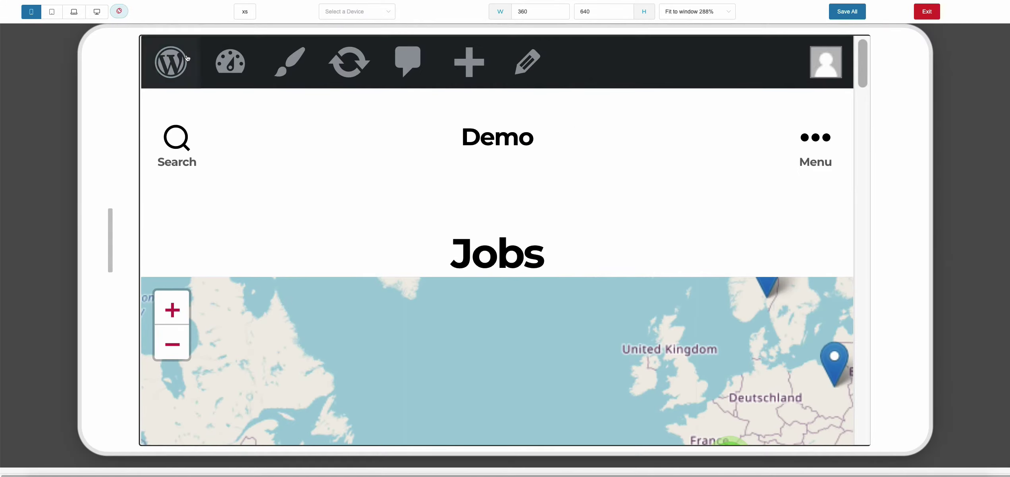
click(238, 16)
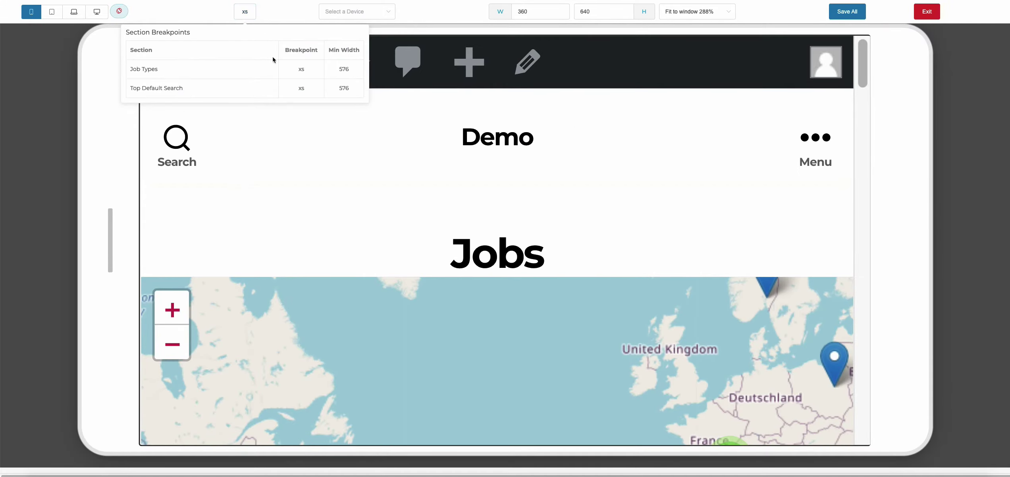
scroll(523, 179, down, 10)
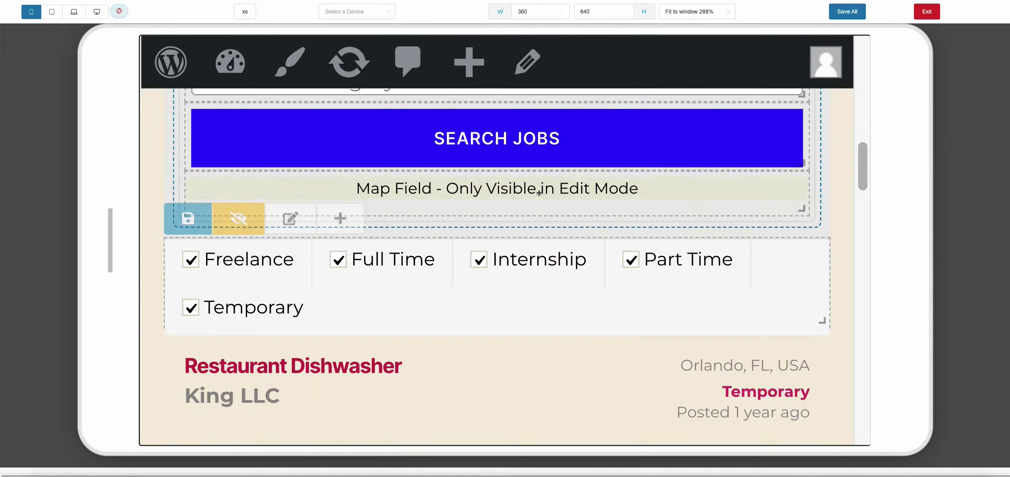
scroll(539, 193, up, 3)
scroll(539, 193, down, 3)
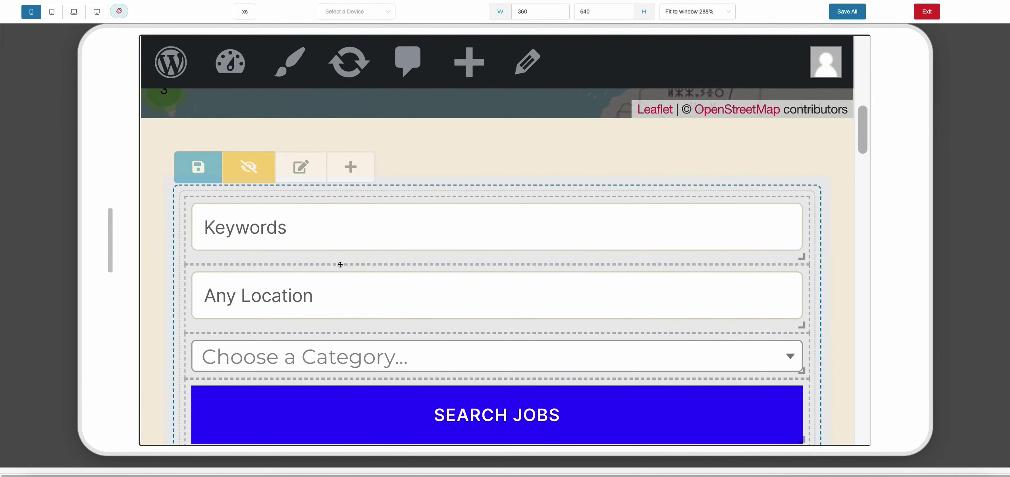
mouse_move(239, 227)
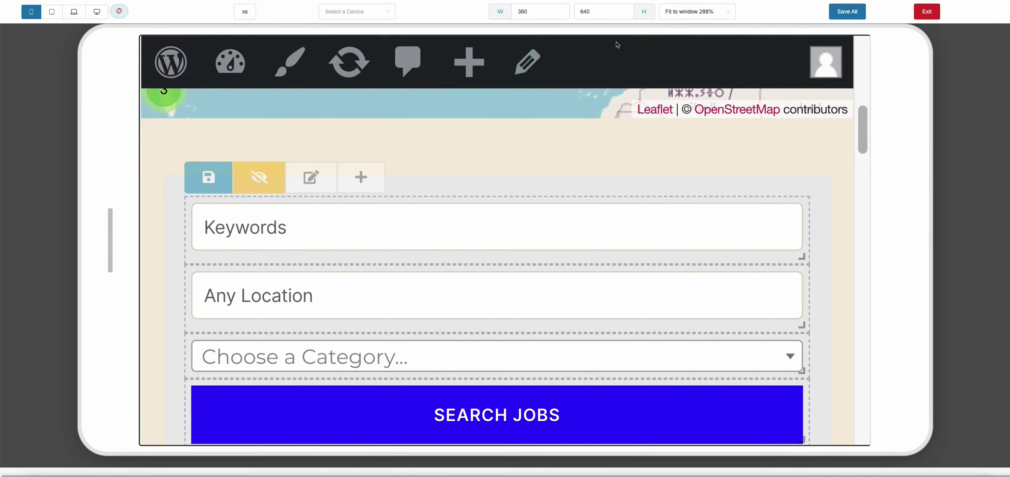
mouse_move(246, 15)
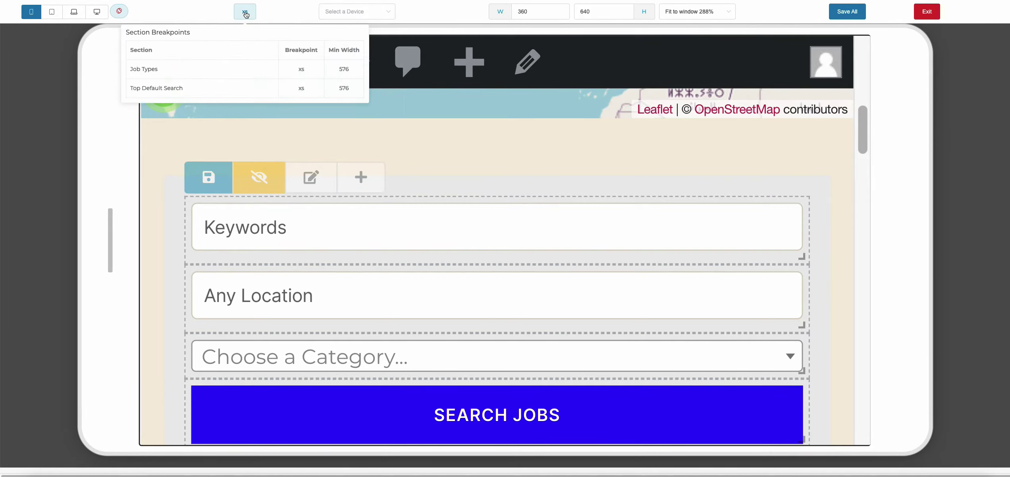
Review the available mobile, tablet and desktop device presets without choosing one
click(359, 17)
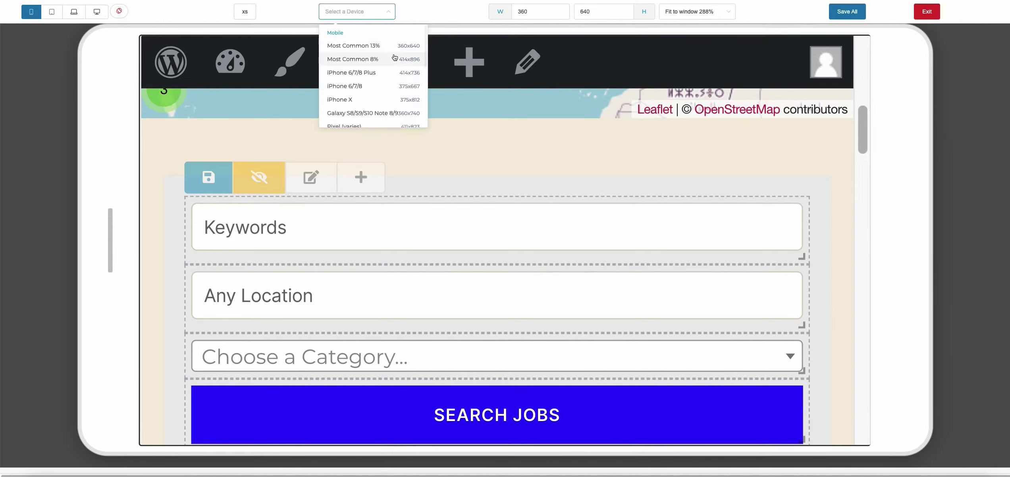
scroll(386, 64, down, 5)
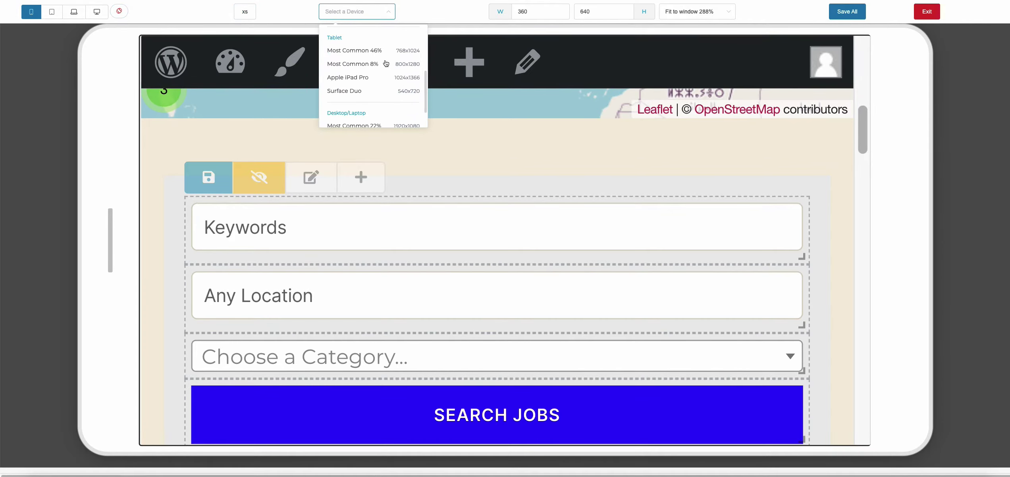
scroll(381, 52, up, 5)
click(363, 11)
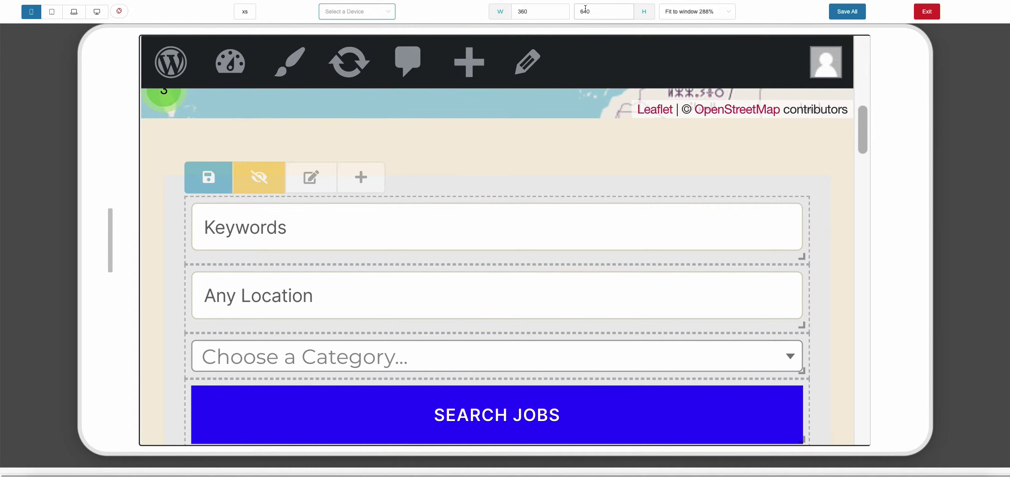
View the landscape phone preview at 100% zoom and return the zoom to Fit to window
click(707, 11)
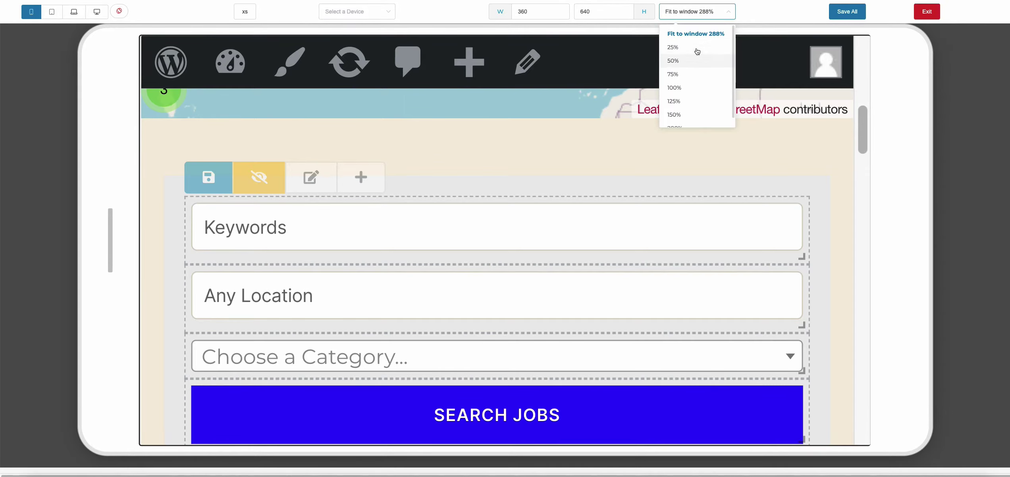
click(467, 260)
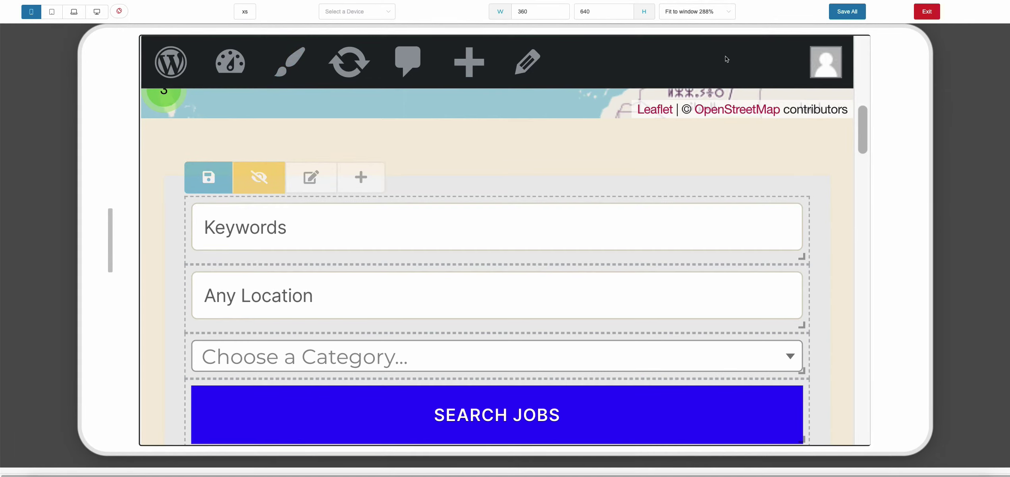
click(706, 15)
click(700, 90)
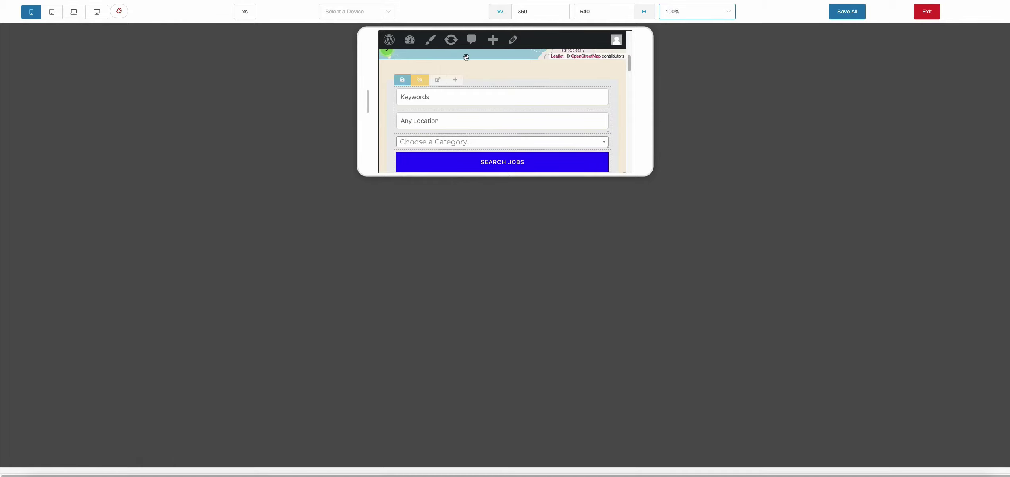
click(713, 12)
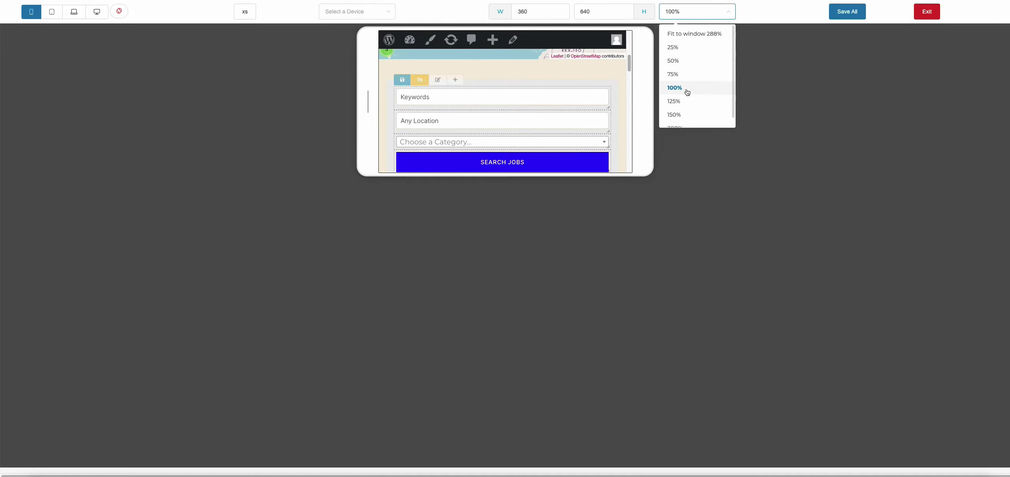
scroll(707, 36, up, 1)
click(709, 32)
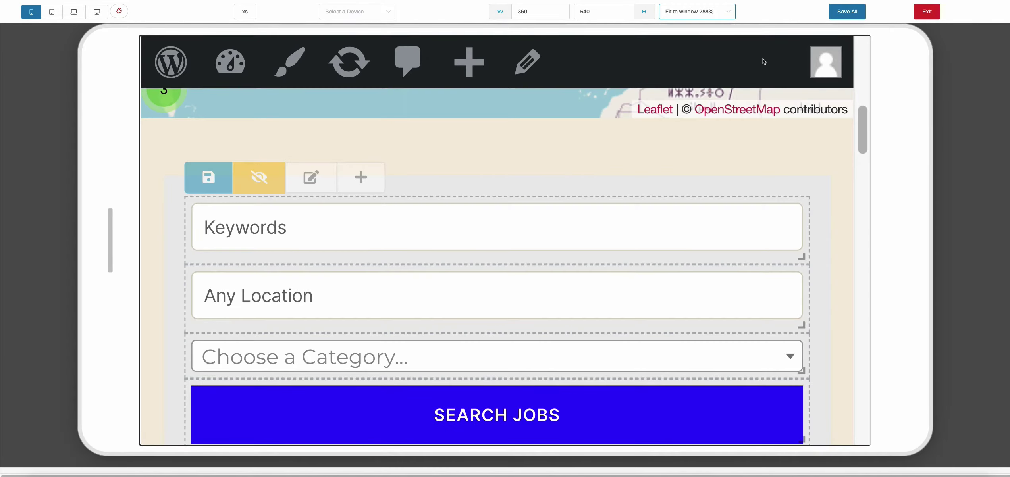
Rotate the phone preview back to portrait and check the section breakpoints at that size
click(119, 11)
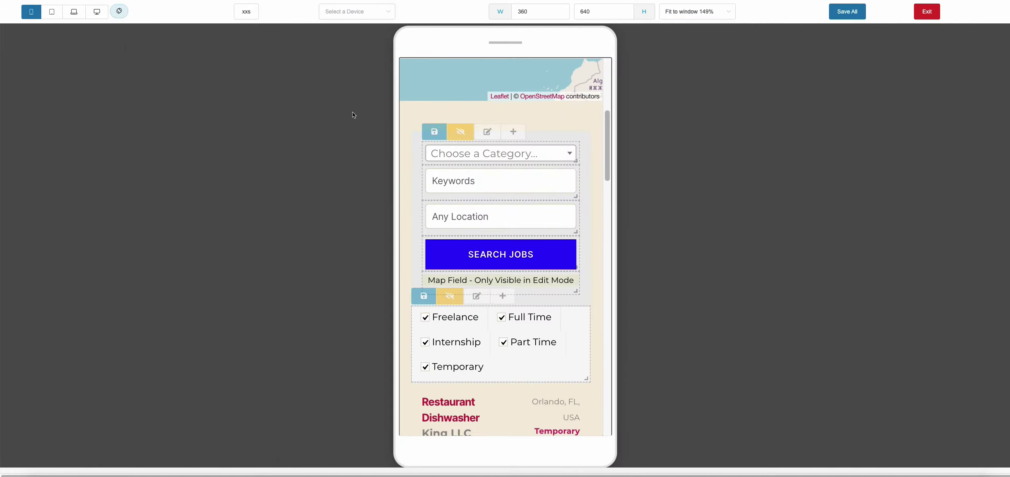
scroll(495, 130, up, 10)
click(246, 12)
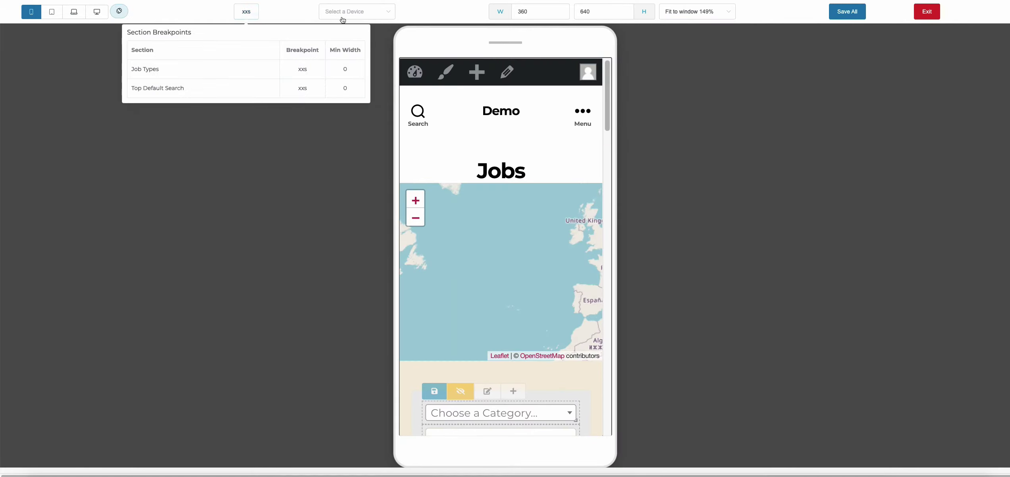
Preview the page on the Most Common 22% desktop preset (1920x1080) and check its section breakpoints
click(372, 10)
scroll(390, 70, down, 3)
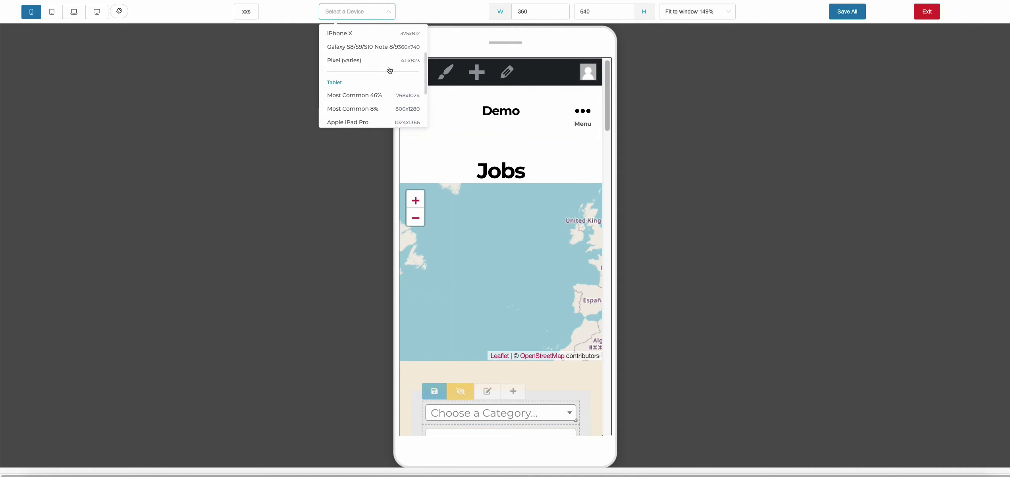
scroll(388, 75, down, 5)
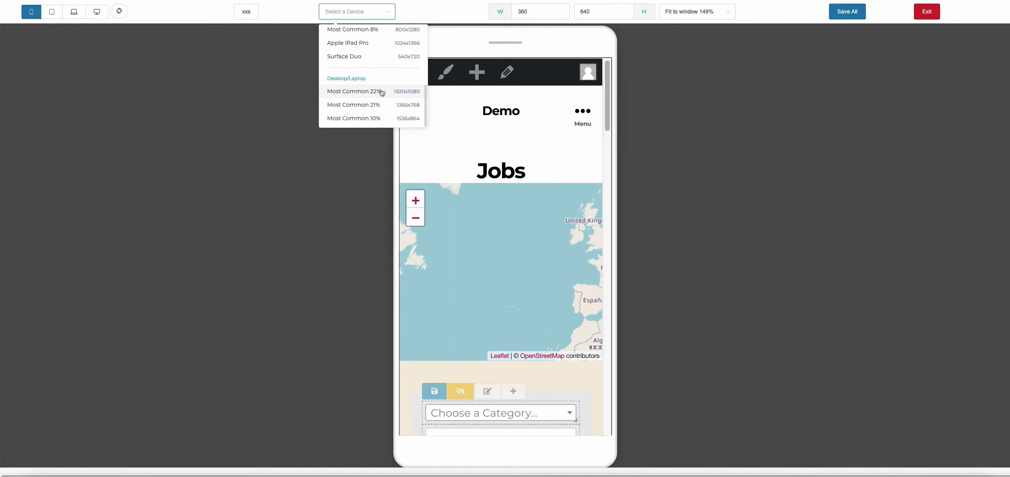
click(382, 93)
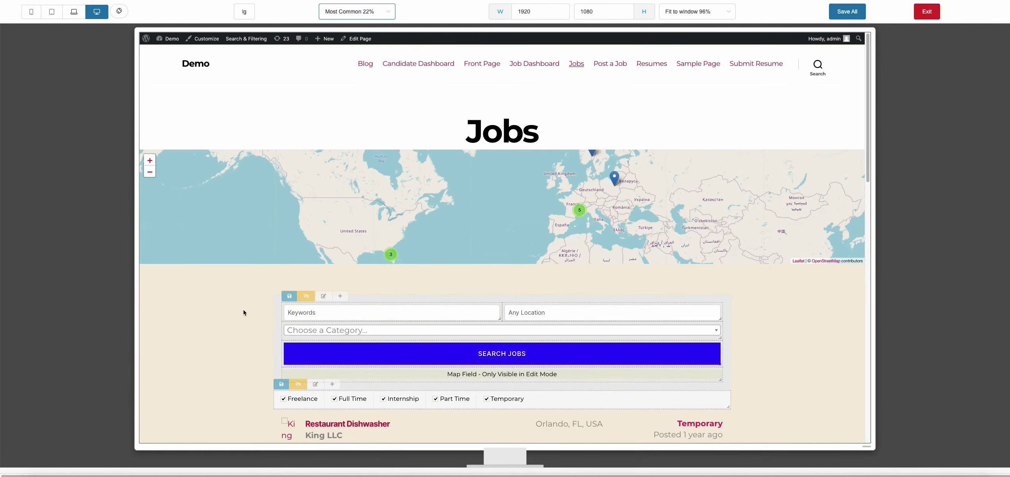
click(243, 14)
mouse_move(244, 12)
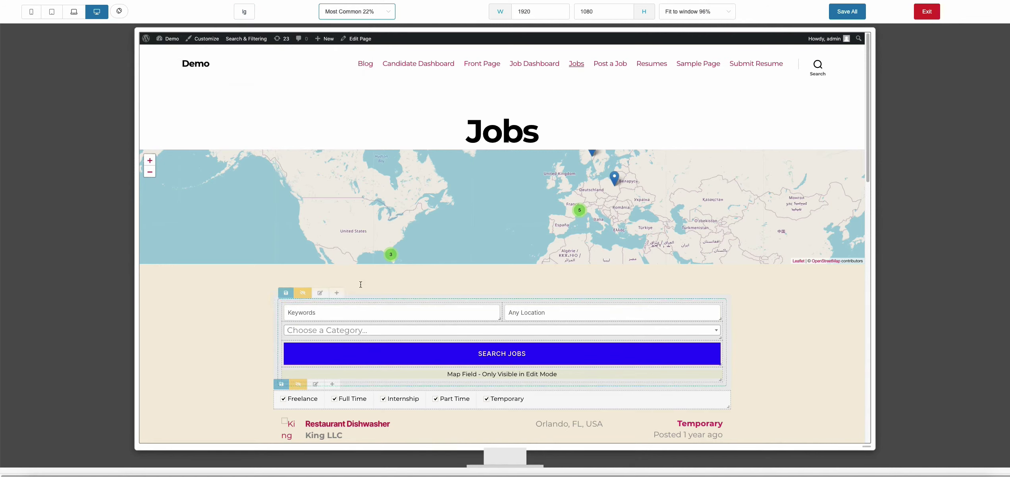
click(243, 12)
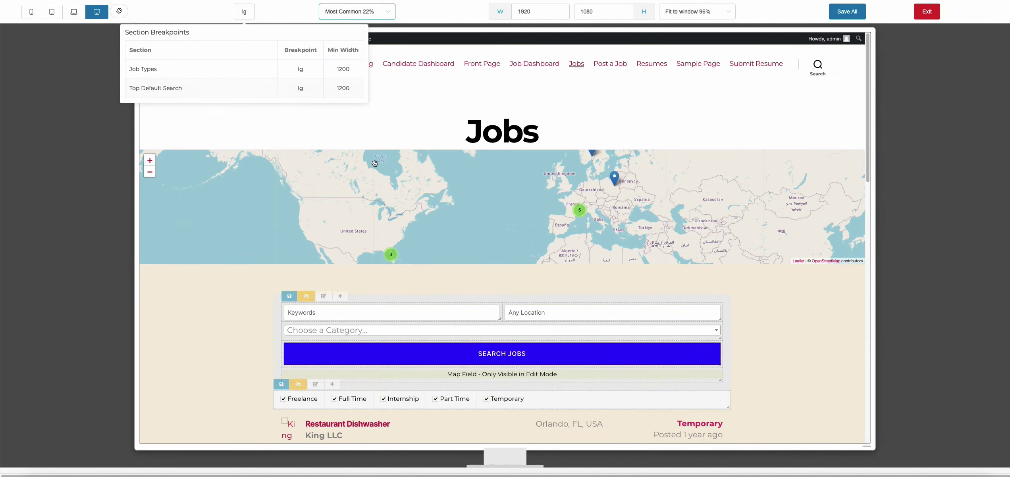
Preview the page on the Most Common 46% tablet preset (768x1024) and on the Apple iPad Pro preset (1024x1366)
click(380, 16)
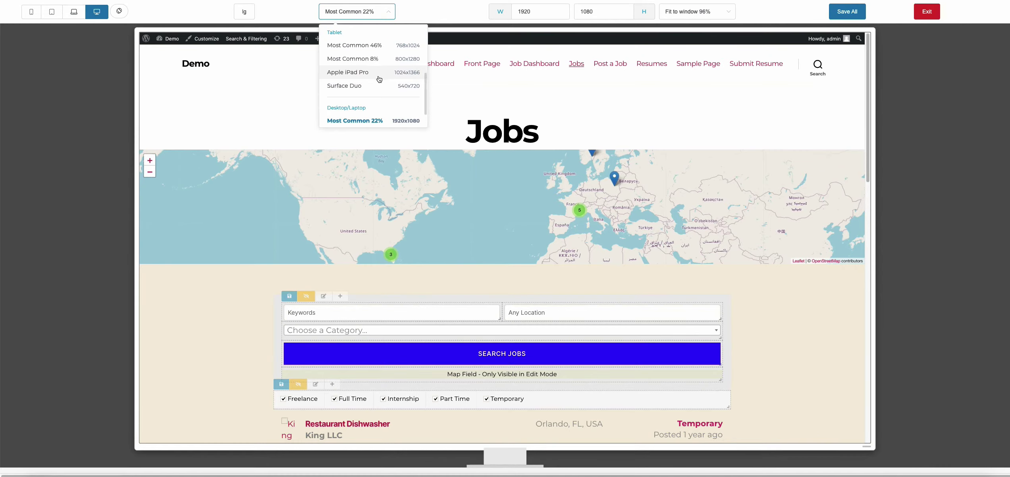
click(355, 45)
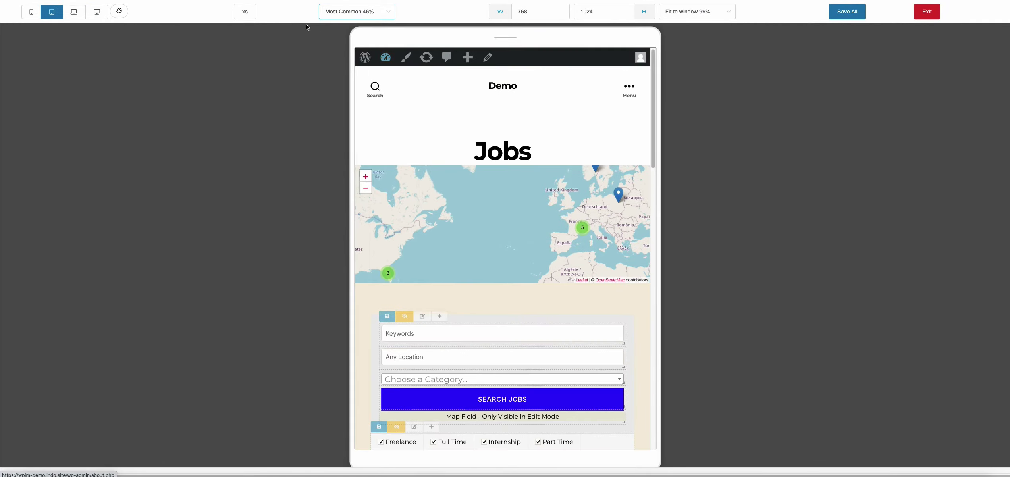
click(350, 12)
scroll(354, 76, up, 3)
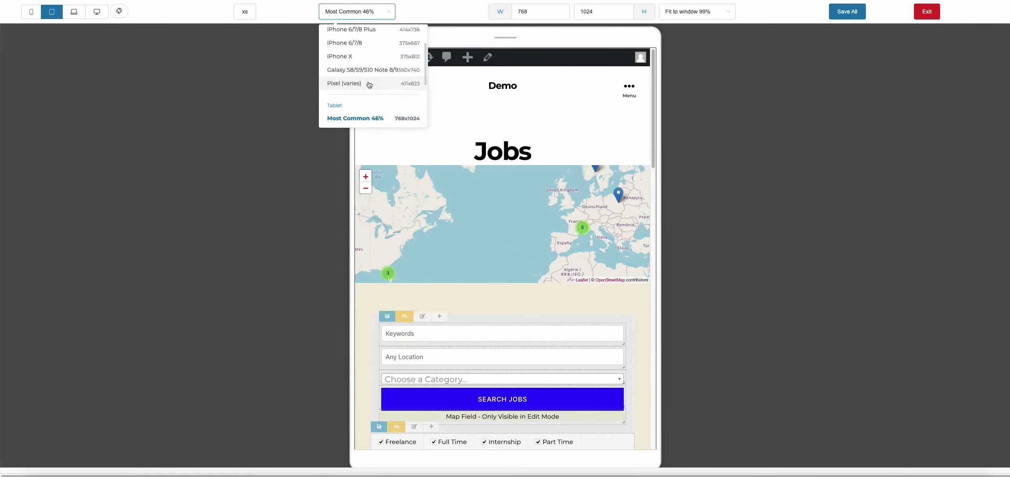
scroll(369, 85, down, 4)
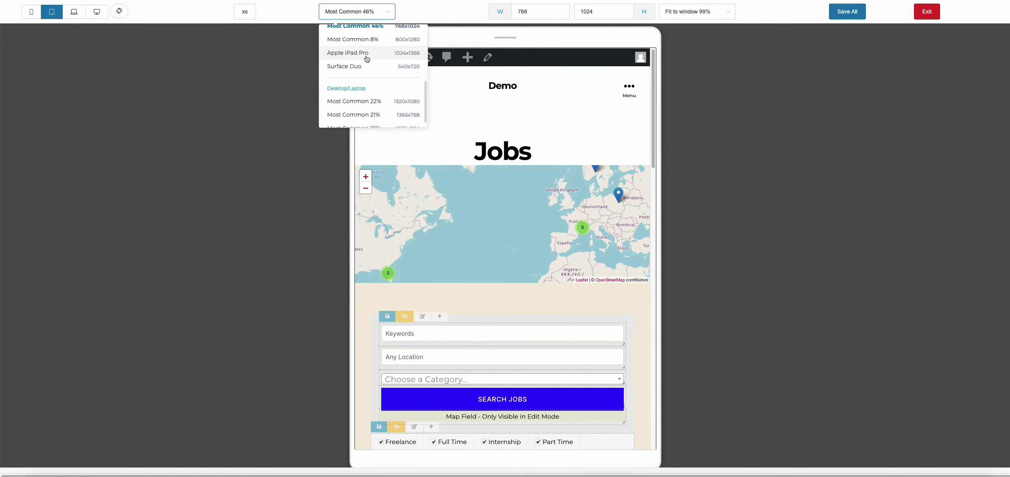
click(367, 56)
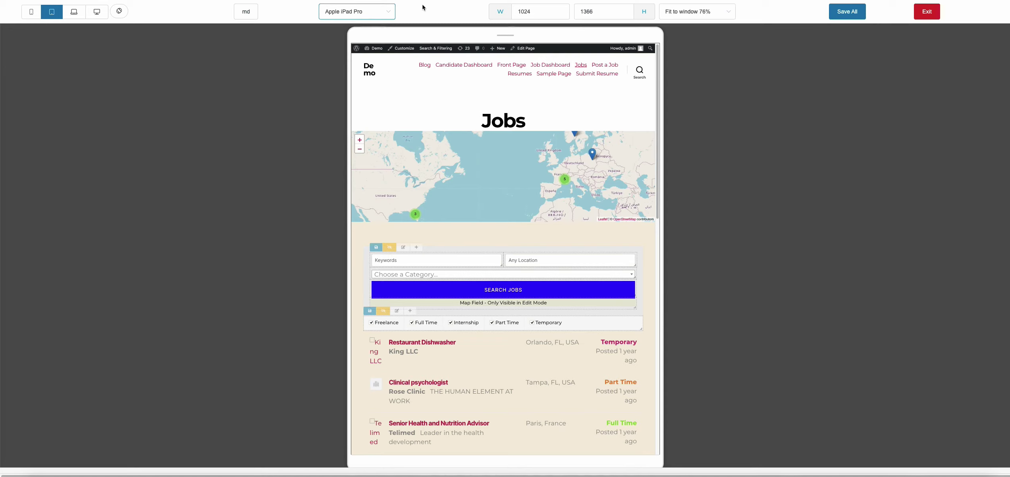
mouse_move(253, 16)
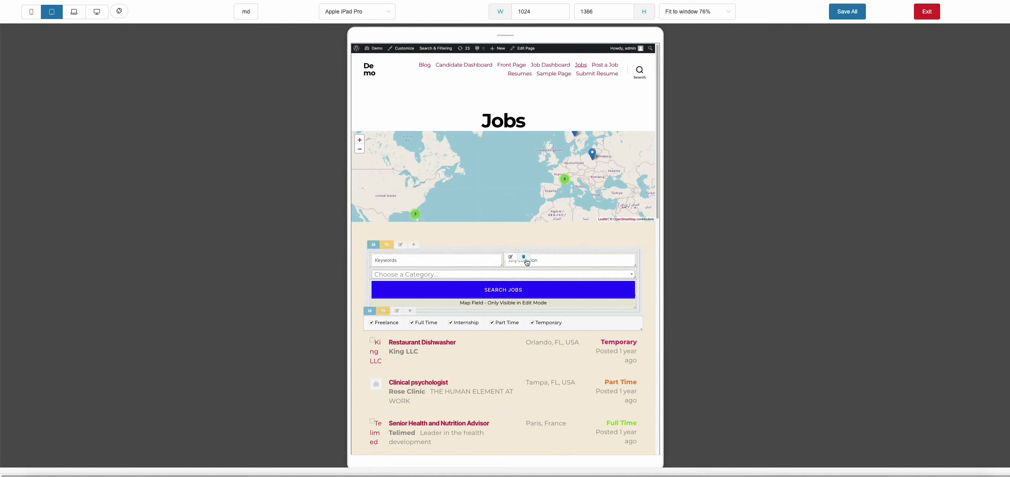
Save the layout of all sections and dismiss the notification
click(839, 14)
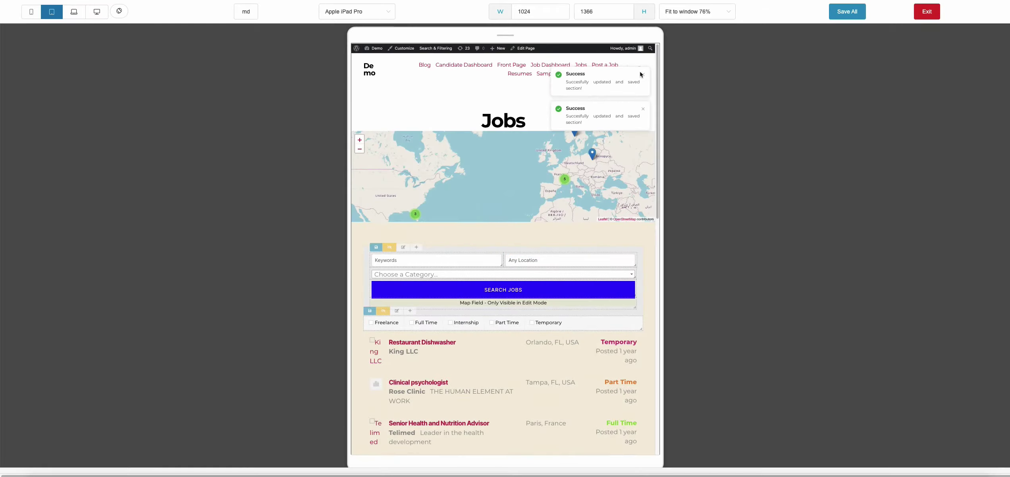
click(643, 74)
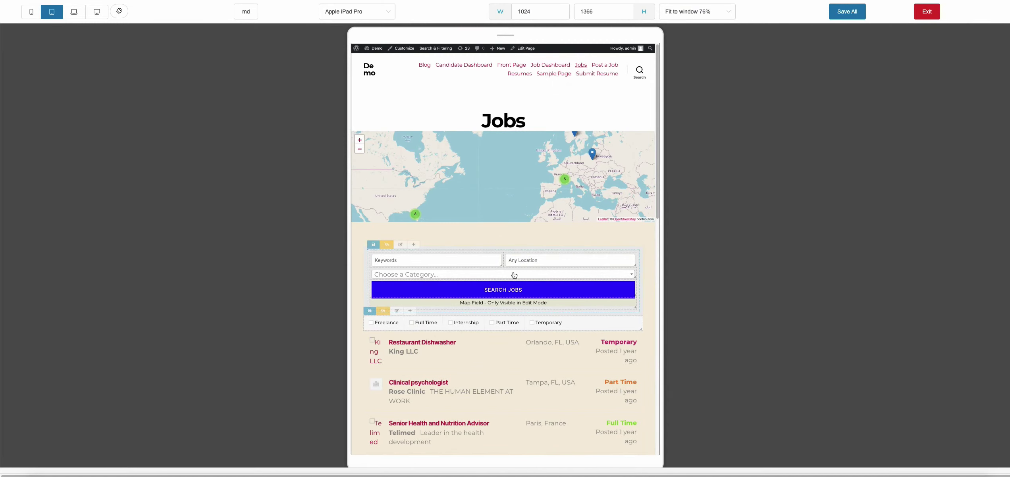
Review the Any Location field's general and type configuration settings and close the field editor without changes
click(511, 259)
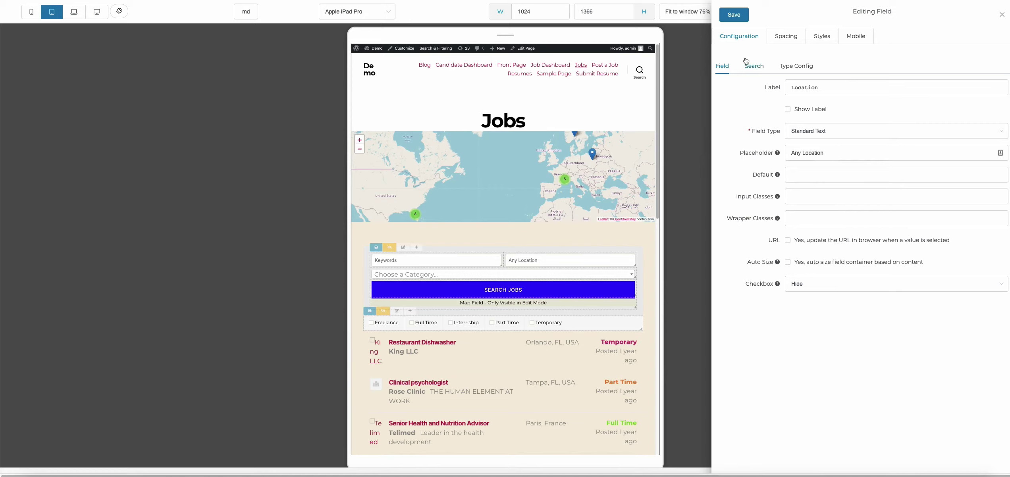
click(762, 72)
click(797, 67)
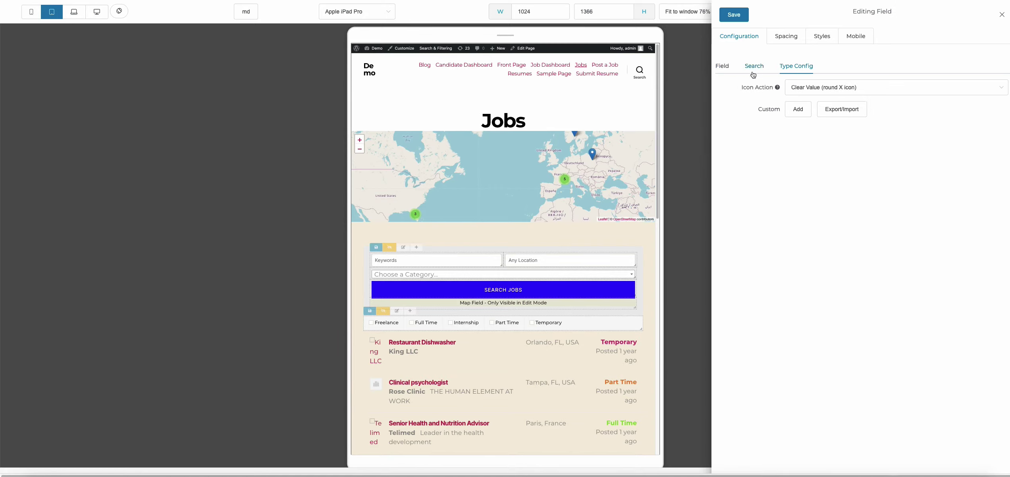
click(726, 73)
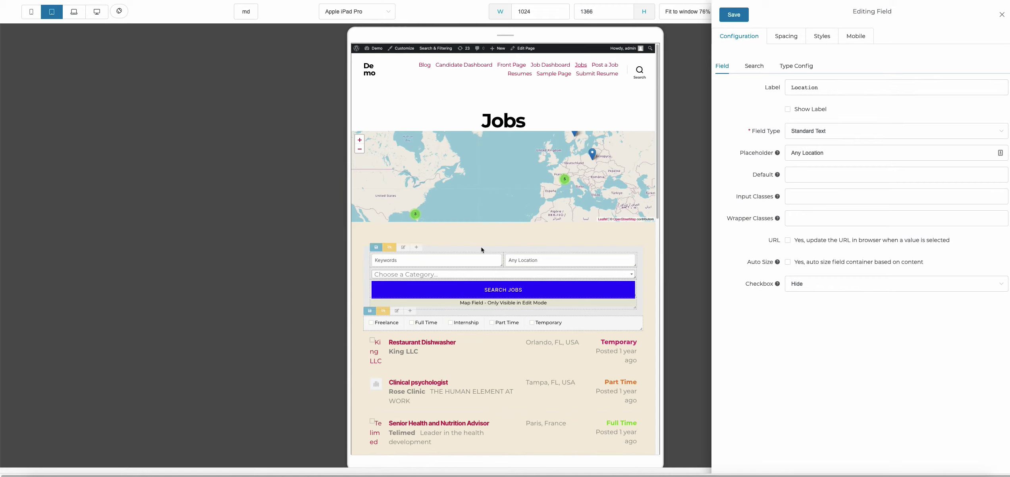
click(999, 15)
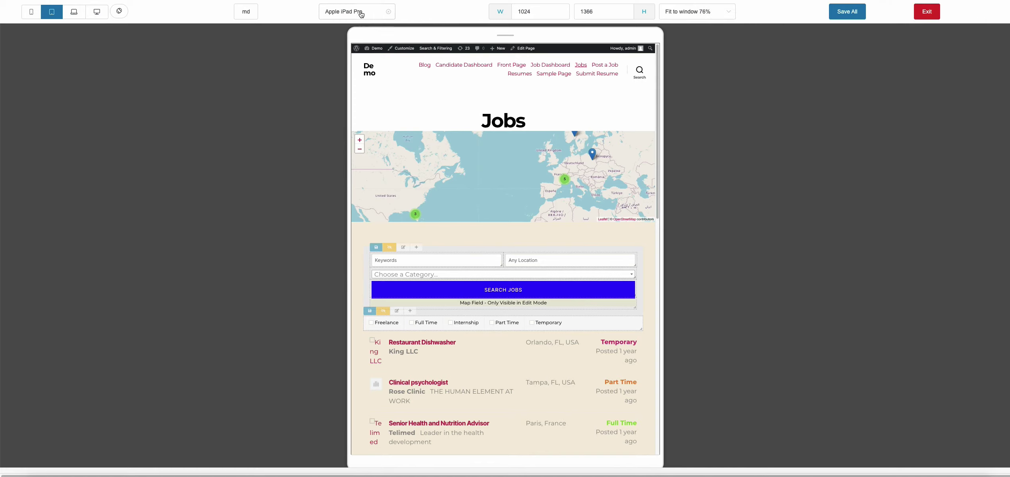
Clear the selected device preset and review the search form in the 360x640 phone preview
click(389, 12)
scroll(516, 139, down, 3)
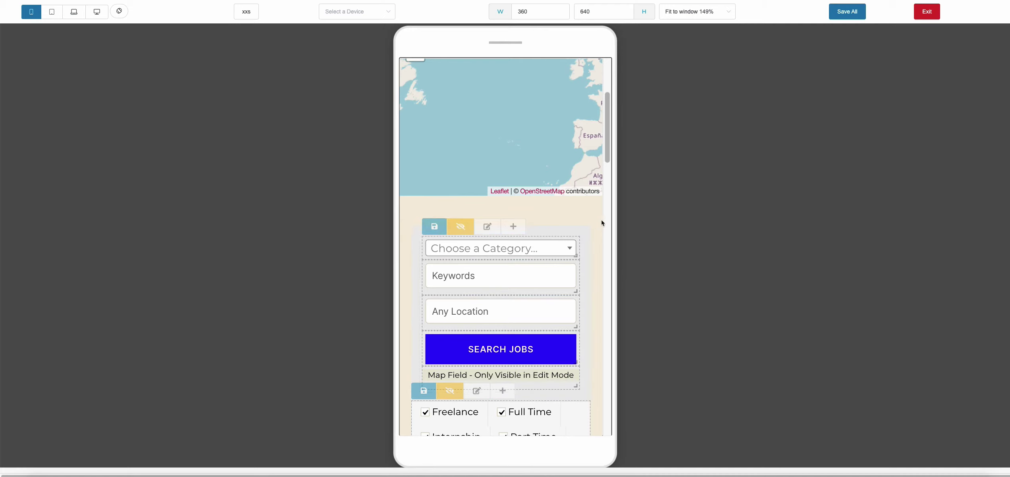
scroll(560, 156, up, 3)
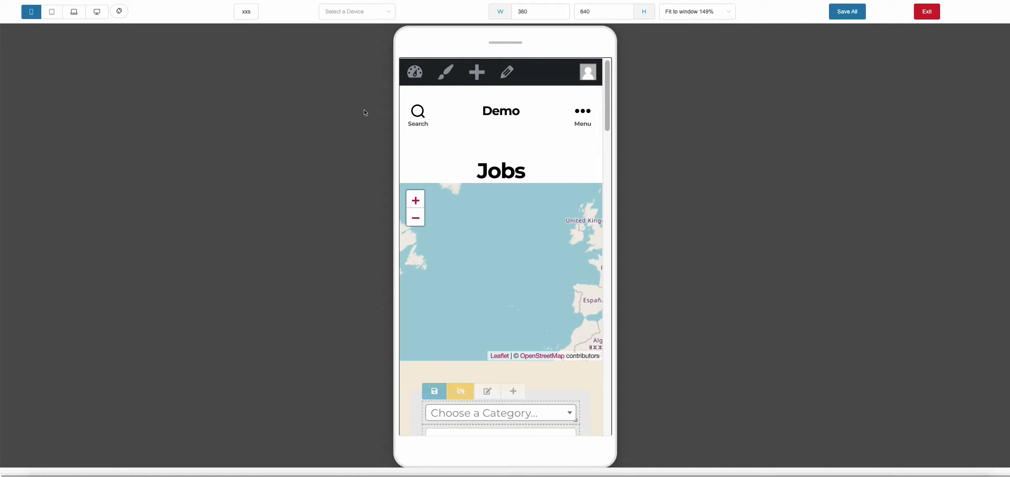
Exit mobile mode and reopen Mobile Edit Mode from the search section's mobile settings
click(933, 7)
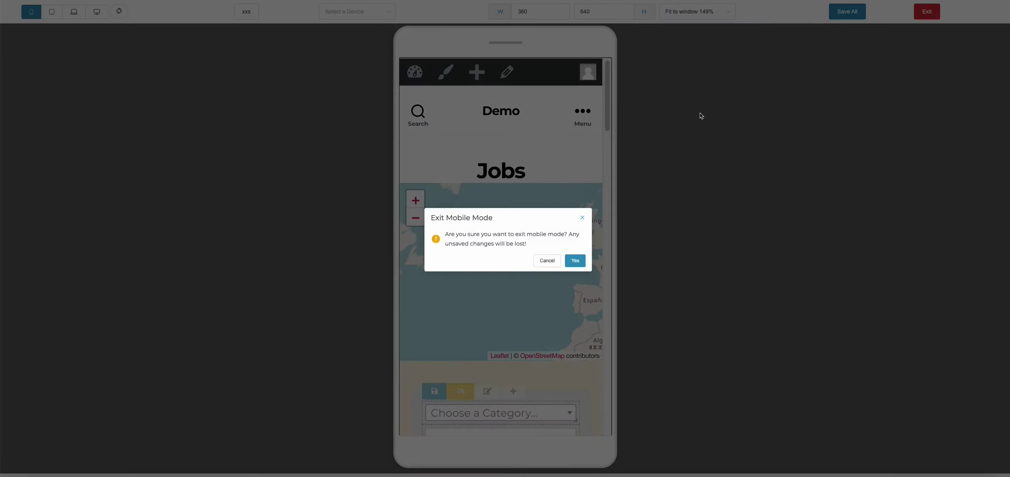
click(577, 263)
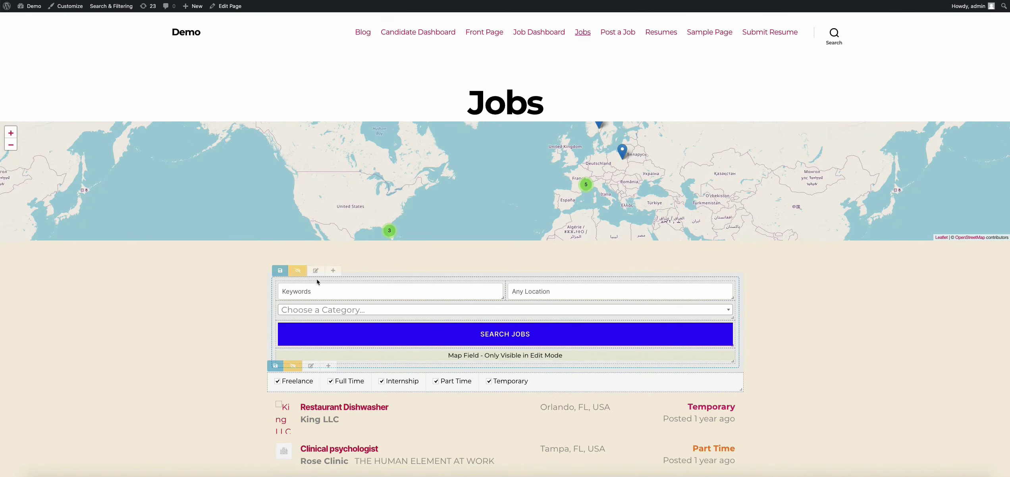
click(320, 274)
click(857, 64)
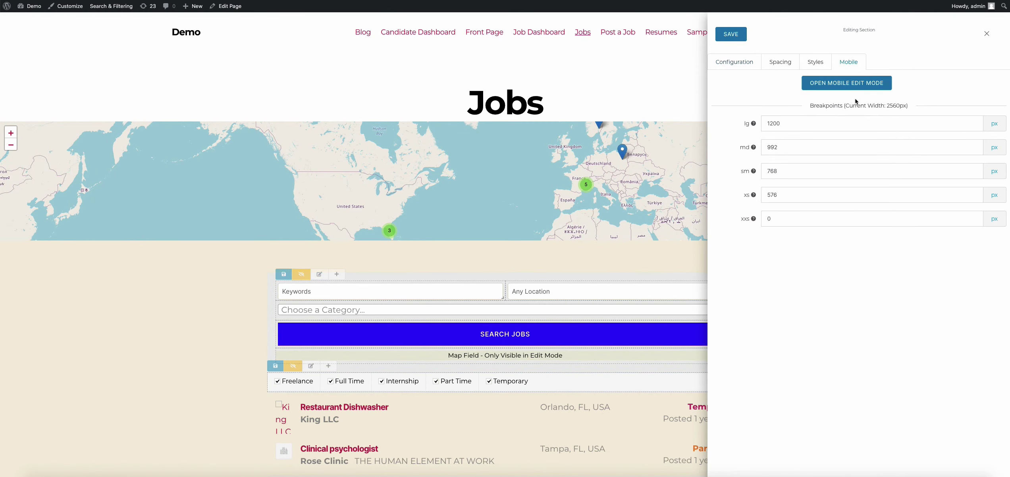
click(809, 83)
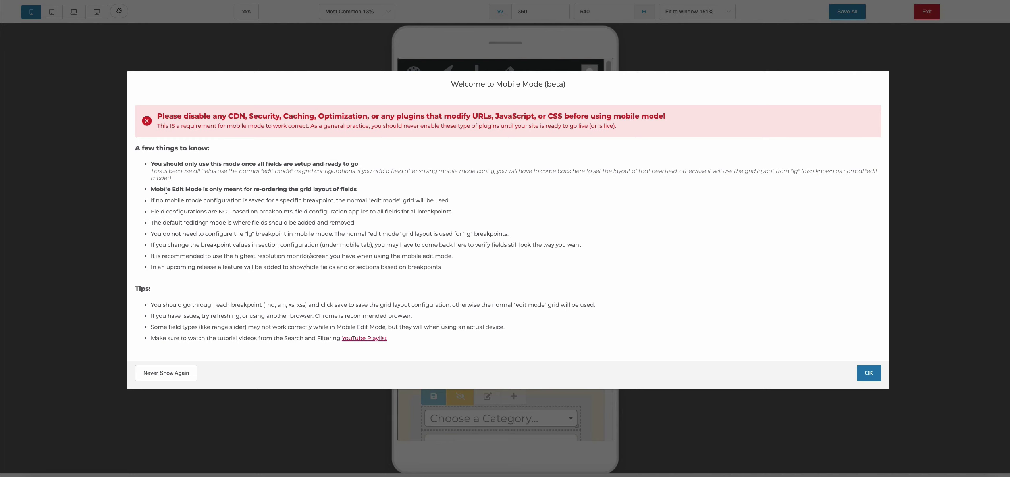
Read the Mobile Mode welcome notes, highlighting the one about re-ordering the grid layout of fields, and accept them
drag(153, 190, 333, 194)
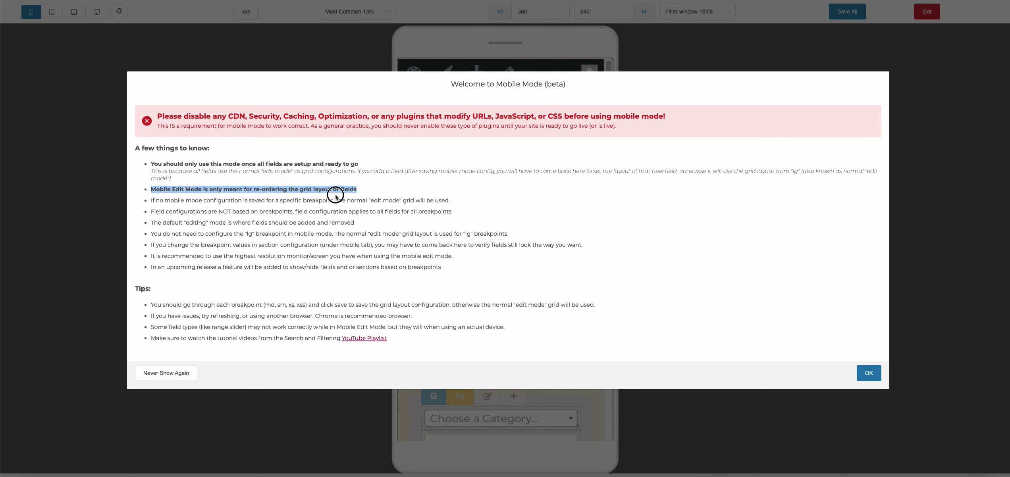
click(366, 187)
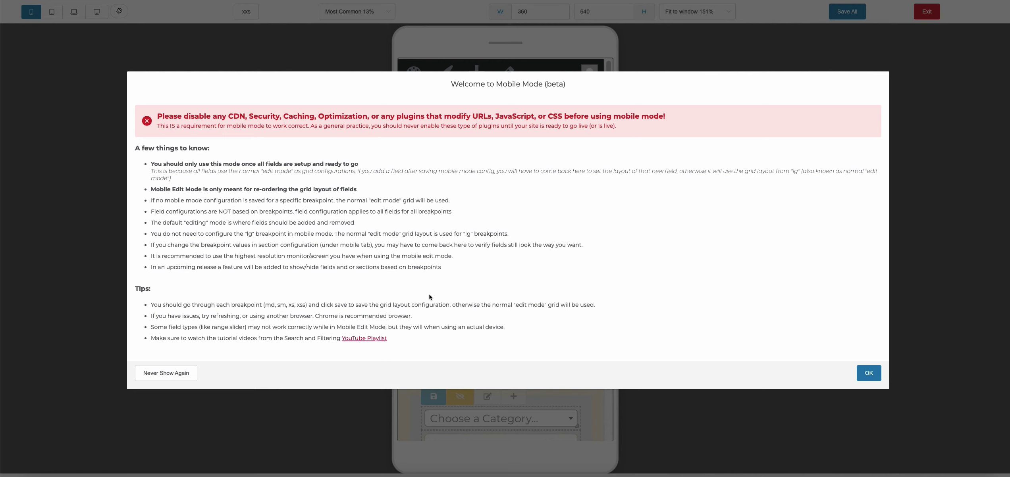
click(874, 373)
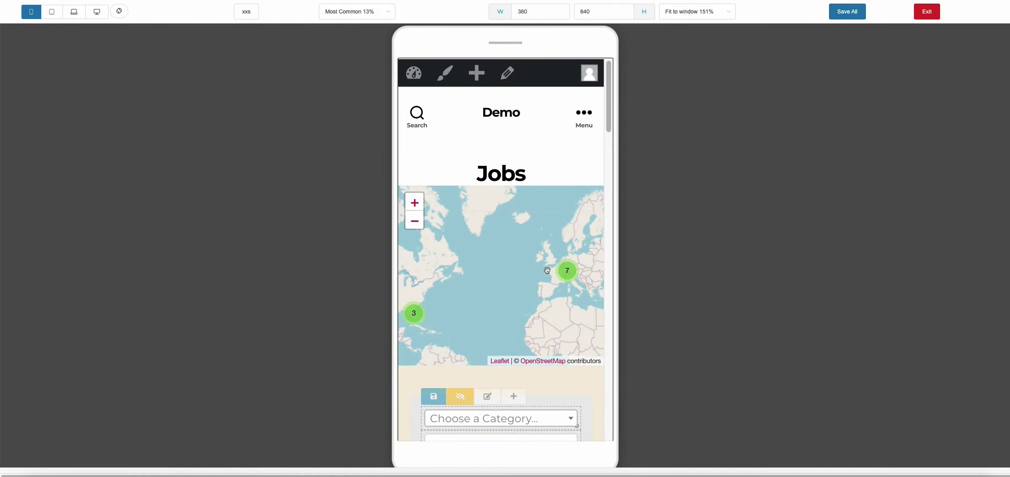
Examine the search form and job type checkboxes in the 360x640 phone preview, both with and without the editing controls
scroll(544, 273, down, 3)
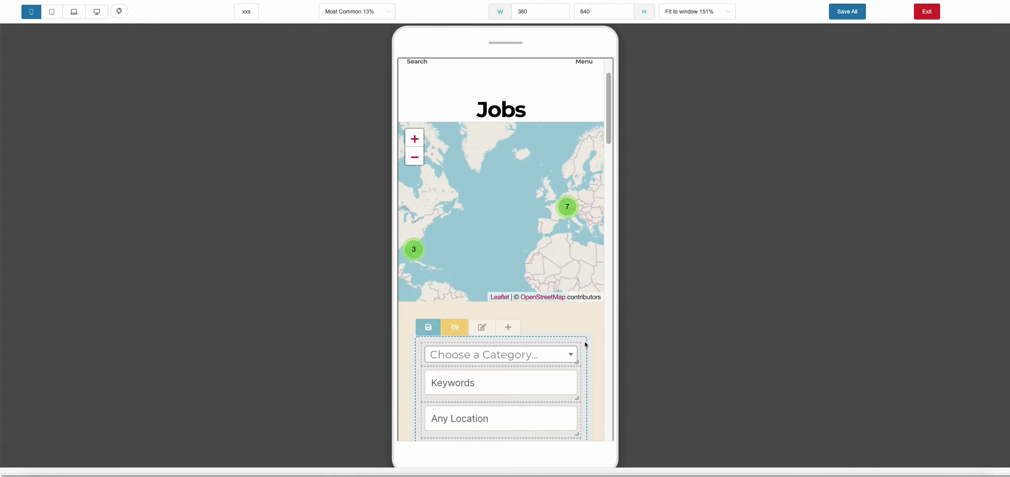
scroll(585, 345, down, 5)
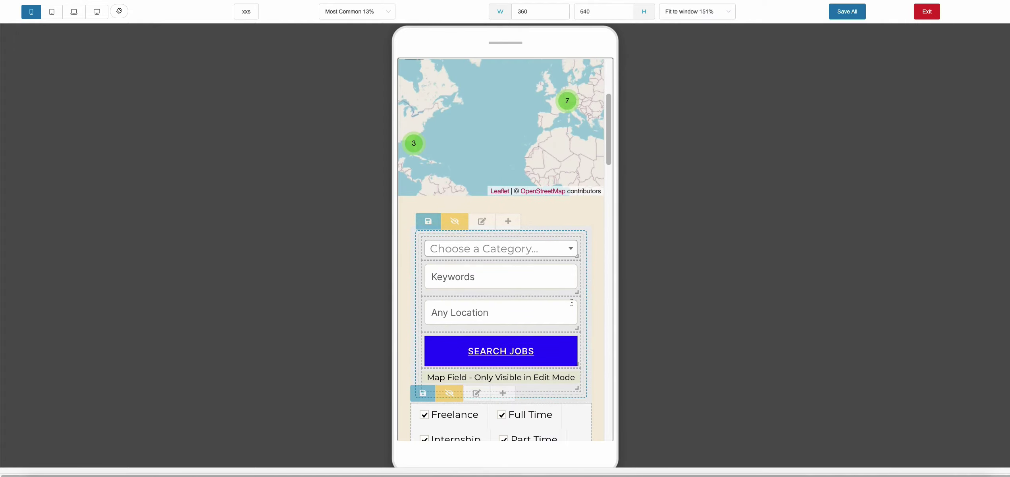
scroll(572, 303, down, 2)
scroll(566, 158, up, 8)
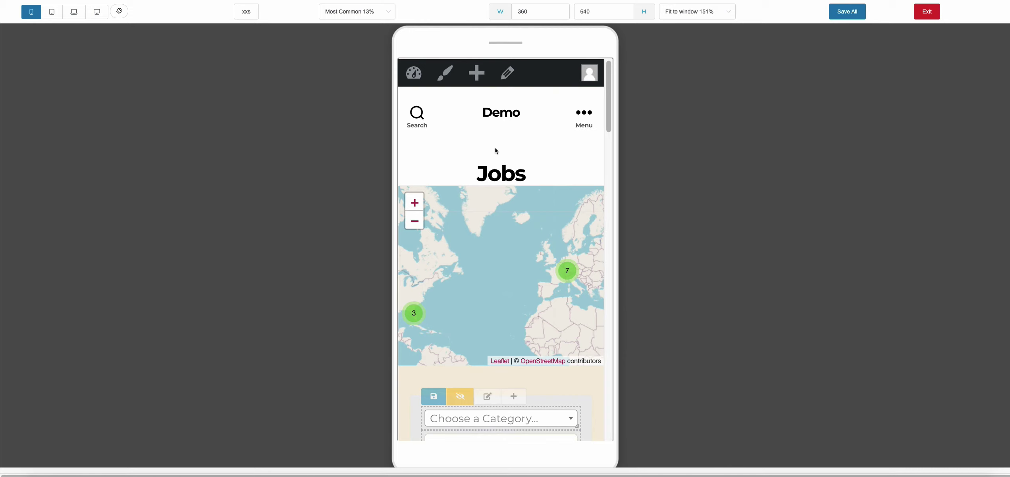
scroll(560, 184, down, 7)
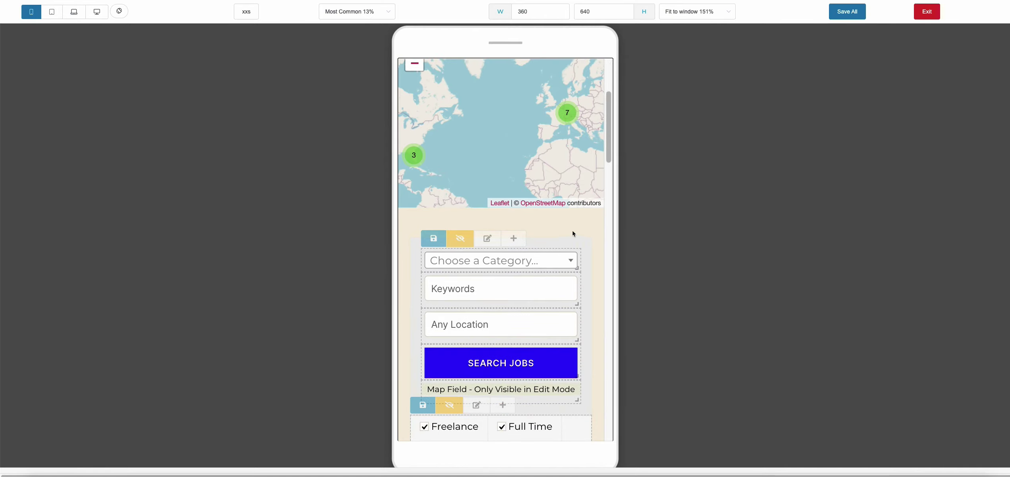
scroll(573, 233, down, 4)
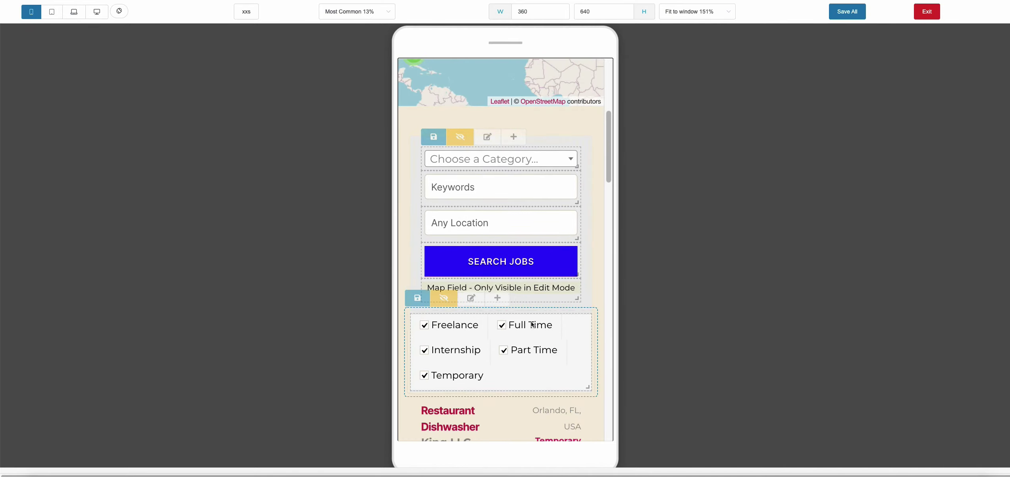
click(457, 137)
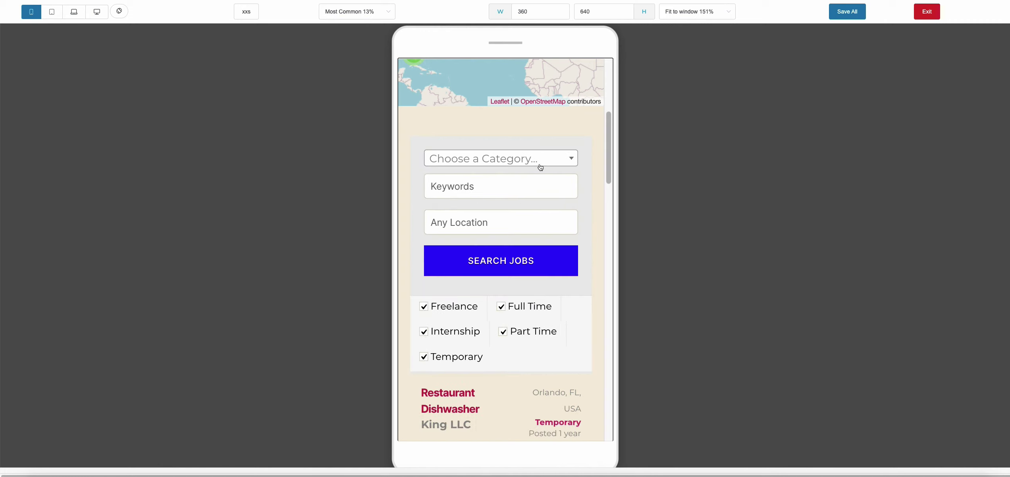
scroll(466, 156, up, 6)
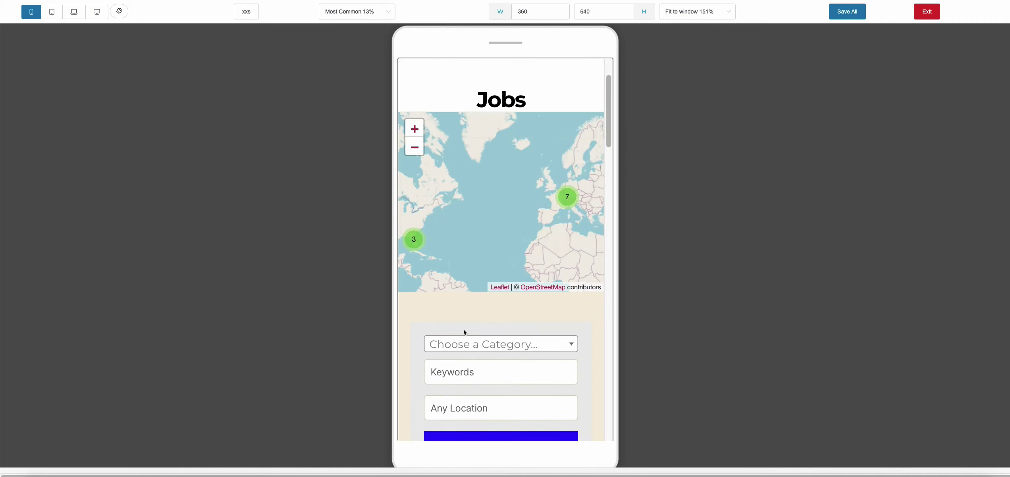
scroll(599, 126, up, 2)
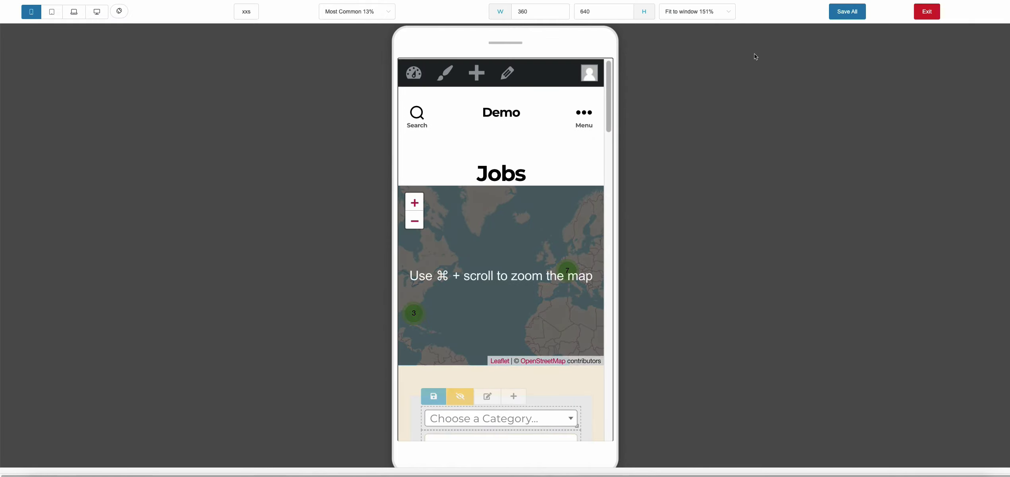